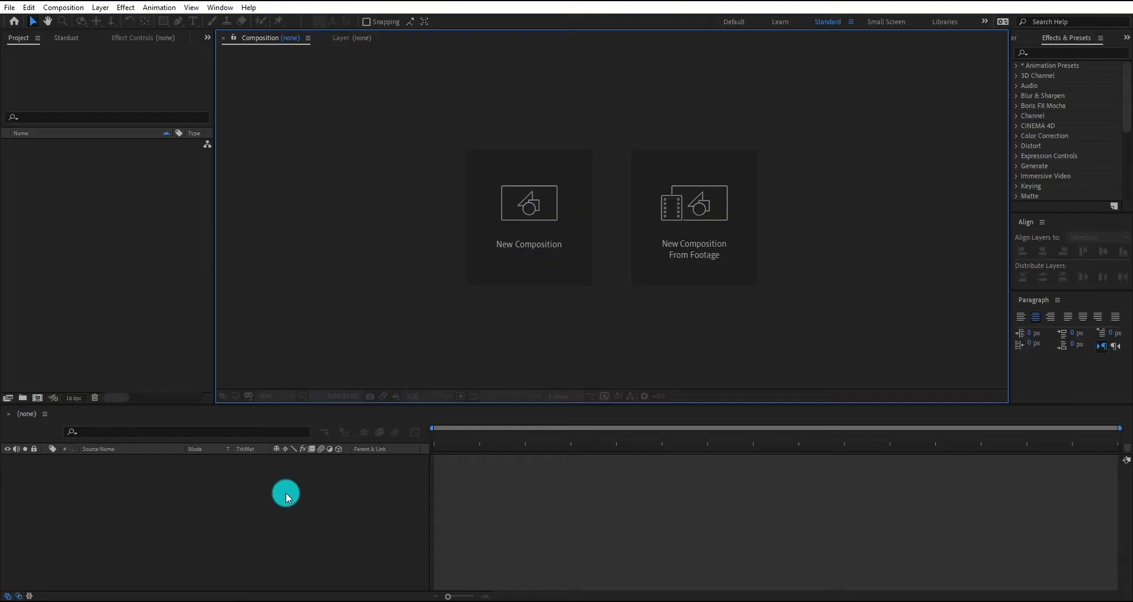
Create a 2500×350 px composition named Text lasting 0;00;10;00
{"action": "left_click", "coordinate": [286, 492]}
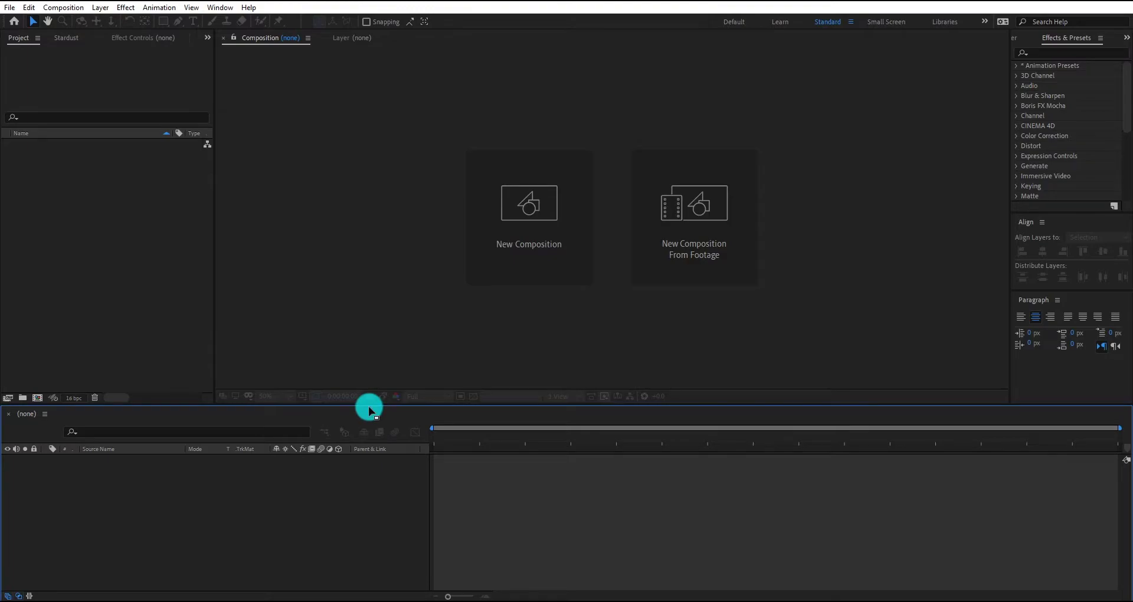
{"action": "left_click", "coordinate": [519, 243]}
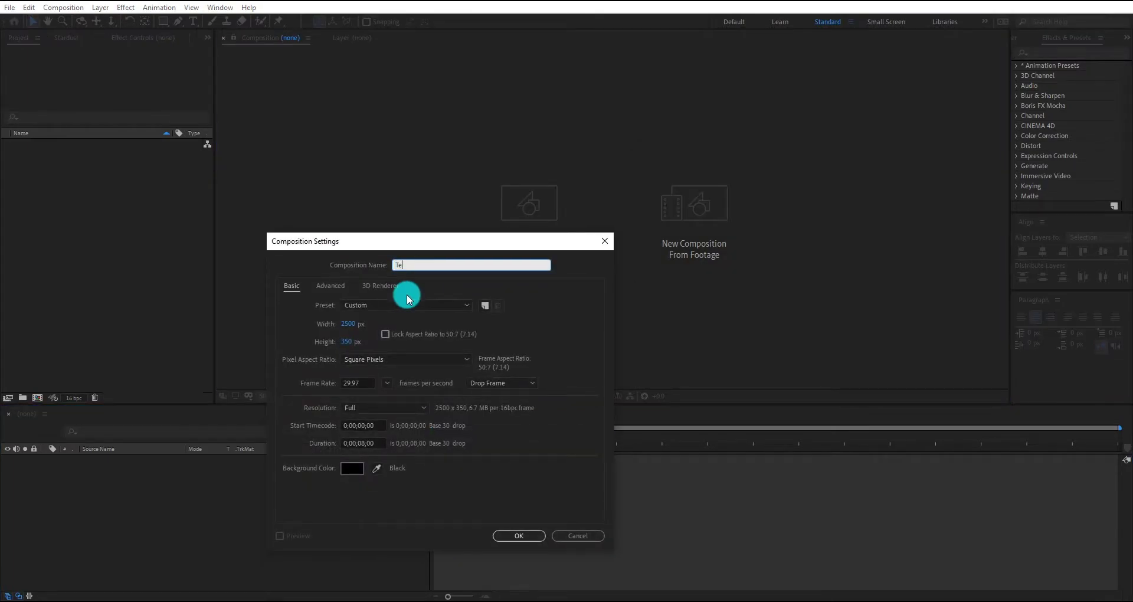
{"action": "left_click", "coordinate": [365, 443]}
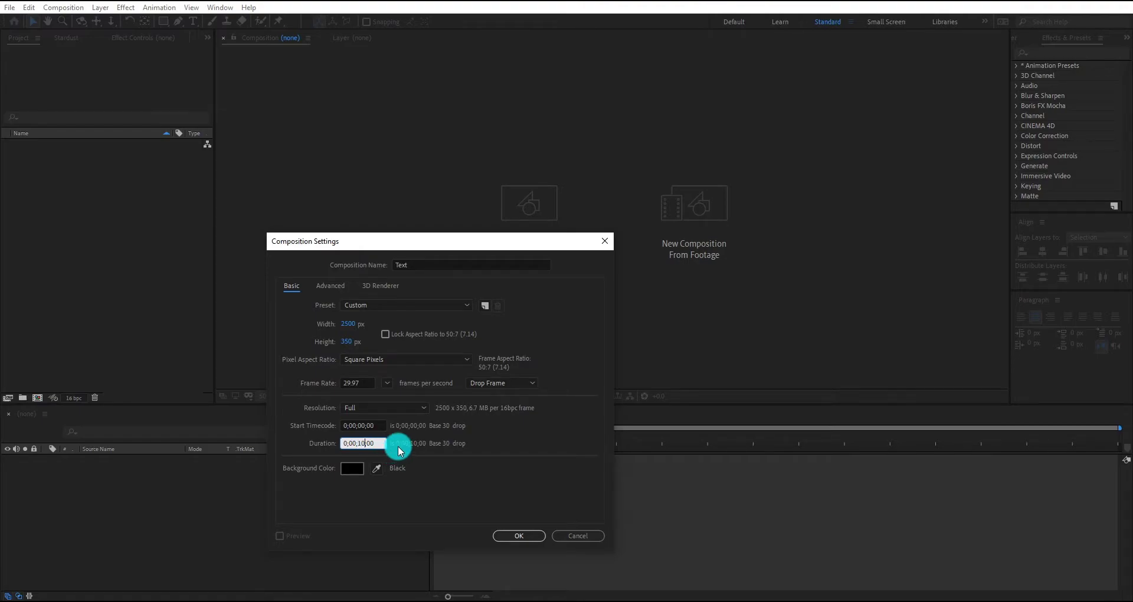
{"action": "left_click", "coordinate": [512, 537]}
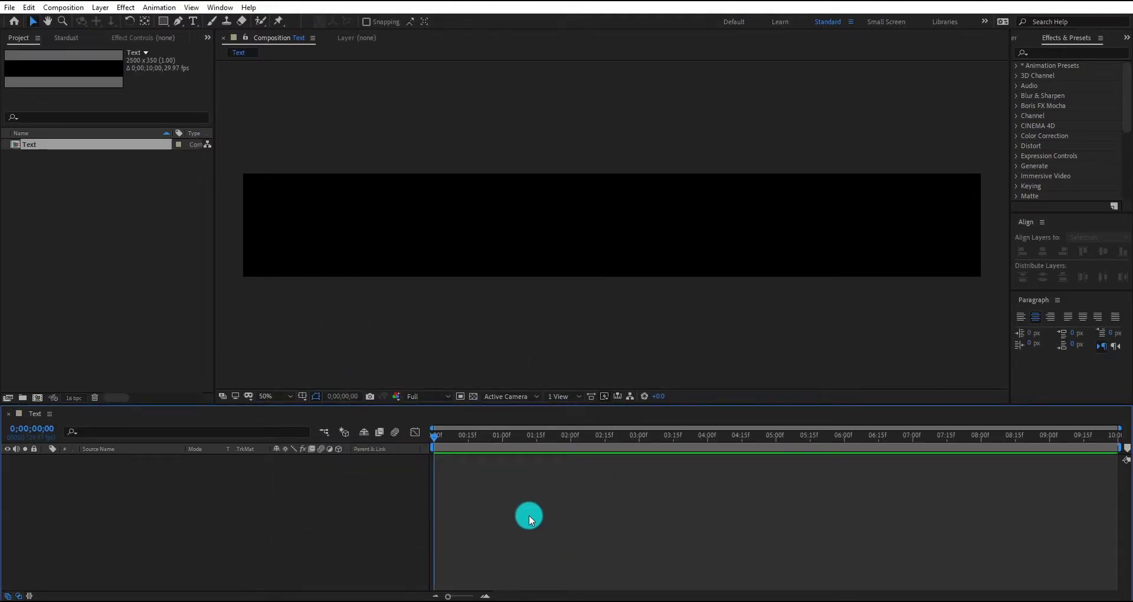
Type the text 'CREATIVE' in the Text composition
{"action": "left_click", "coordinate": [193, 23]}
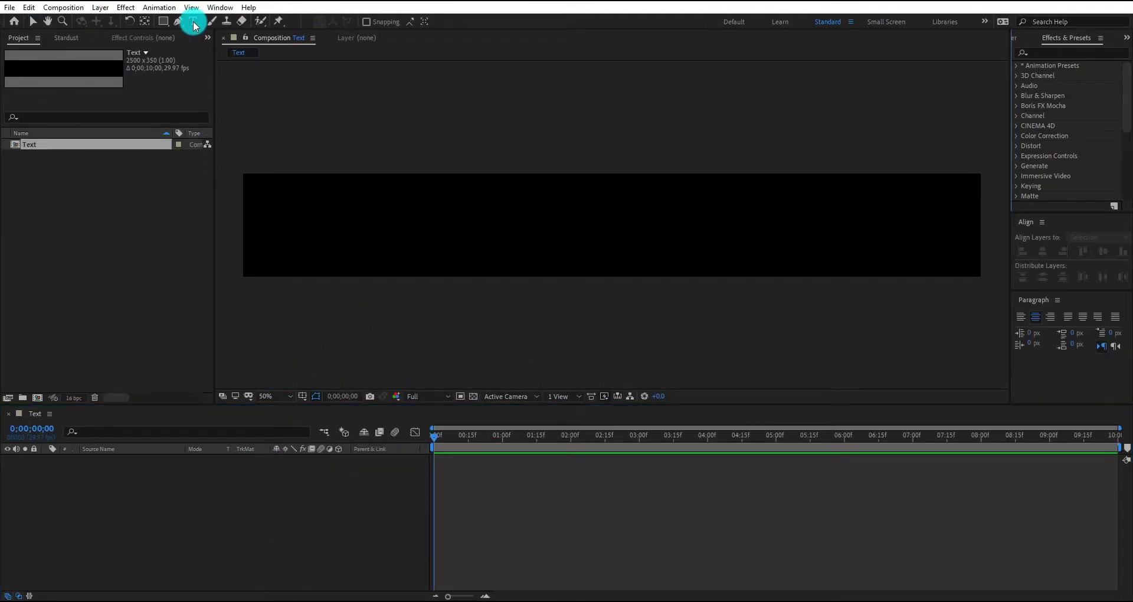
{"action": "left_click", "coordinate": [350, 236]}
{"action": "type", "text": "creativv"}
{"action": "key", "text": "BackSpace"}
{"action": "type", "text": "e"}
{"action": "left_click", "coordinate": [32, 21]}
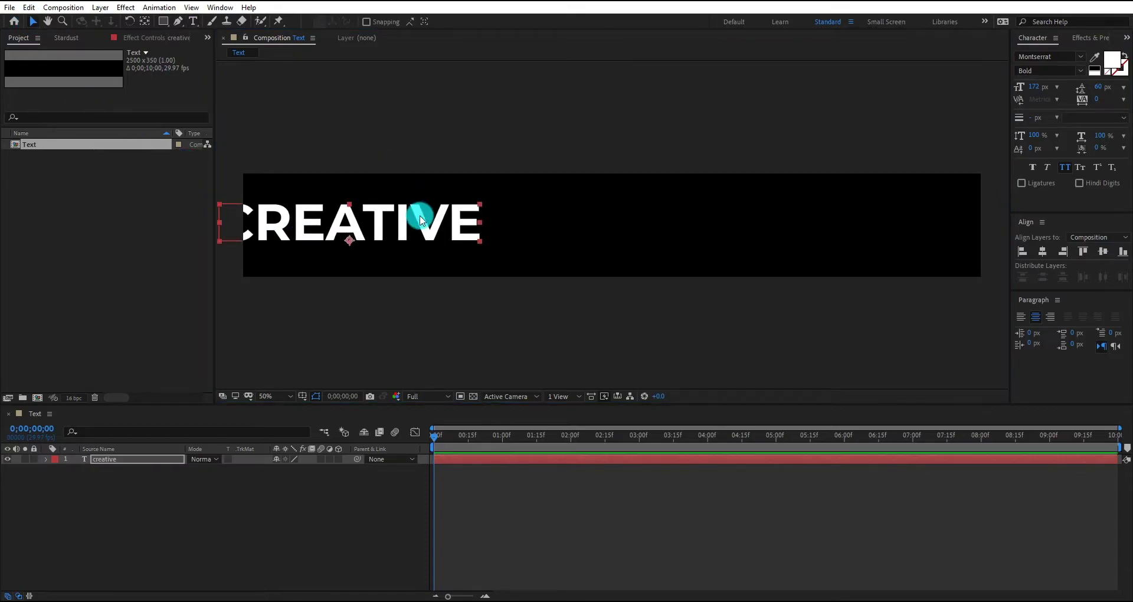
Centre the CREATIVE text and enlarge its font size to 363 px with wider tracking
{"action": "left_click_drag", "start_coordinate": [419, 220], "coordinate": [593, 226]}
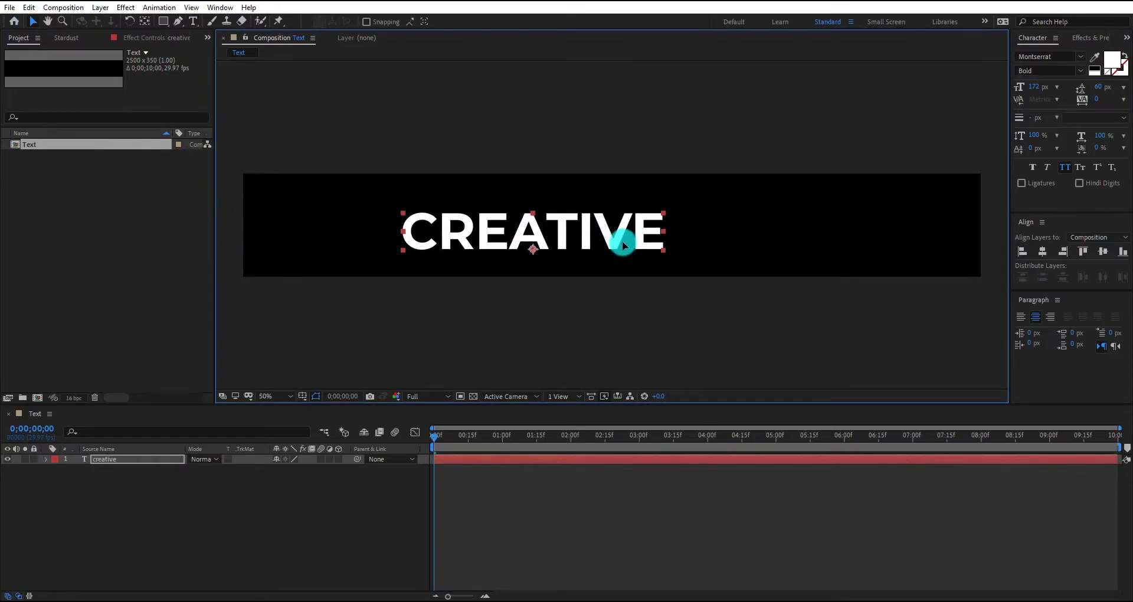
{"action": "left_click", "coordinate": [1042, 253]}
{"action": "left_click", "coordinate": [1101, 253]}
{"action": "left_click", "coordinate": [1041, 168]}
{"action": "mouse_move", "coordinate": [1042, 102]}
{"action": "left_mouse_down"}
{"action": "mouse_move", "coordinate": [1082, 87]}
{"action": "mouse_move", "coordinate": [897, 179]}
{"action": "mouse_move", "coordinate": [658, 215]}
{"action": "mouse_move", "coordinate": [1097, 101]}
{"action": "mouse_move", "coordinate": [1034, 83]}
{"action": "left_mouse_up"}
{"action": "left_click", "coordinate": [129, 459]}
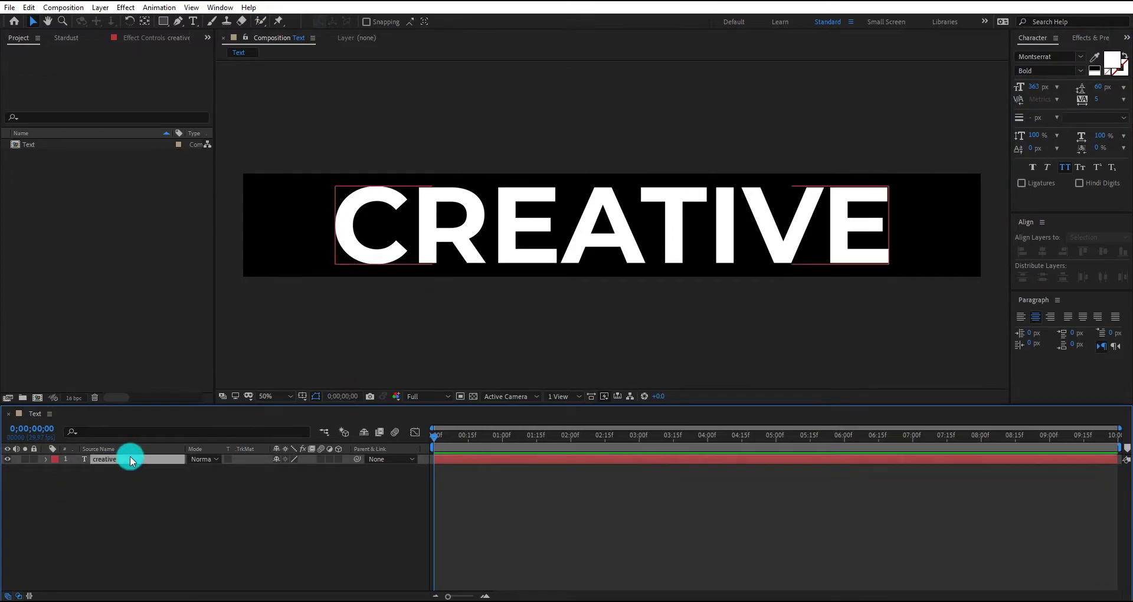
Apply the Gradient Ramp effect to the CREATIVE text
{"action": "left_click", "coordinate": [1083, 46]}
{"action": "left_click", "coordinate": [1063, 53]}
{"action": "type", "text": "gradient"}
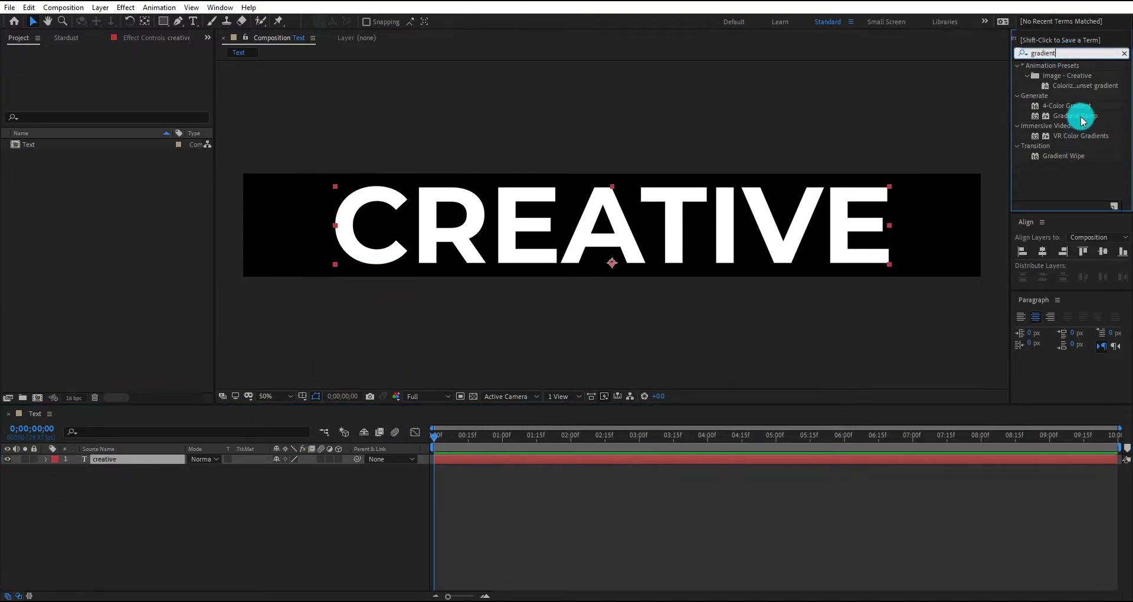
{"action": "double_click", "coordinate": [1082, 116]}
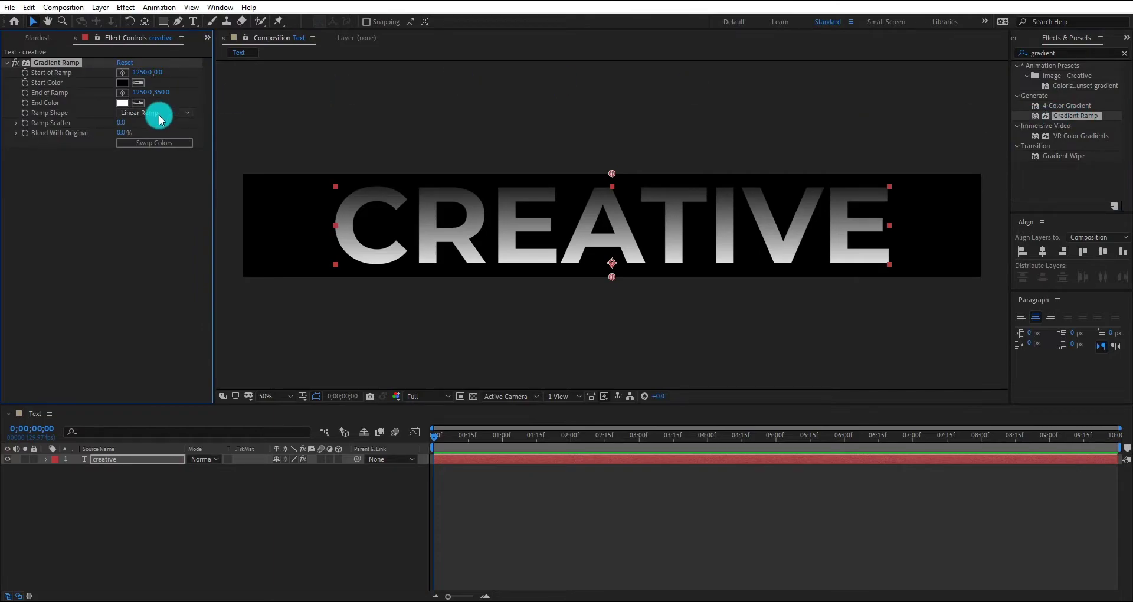
Set the ramp from white to black and move its start lower on the text
{"action": "left_click", "coordinate": [123, 82]}
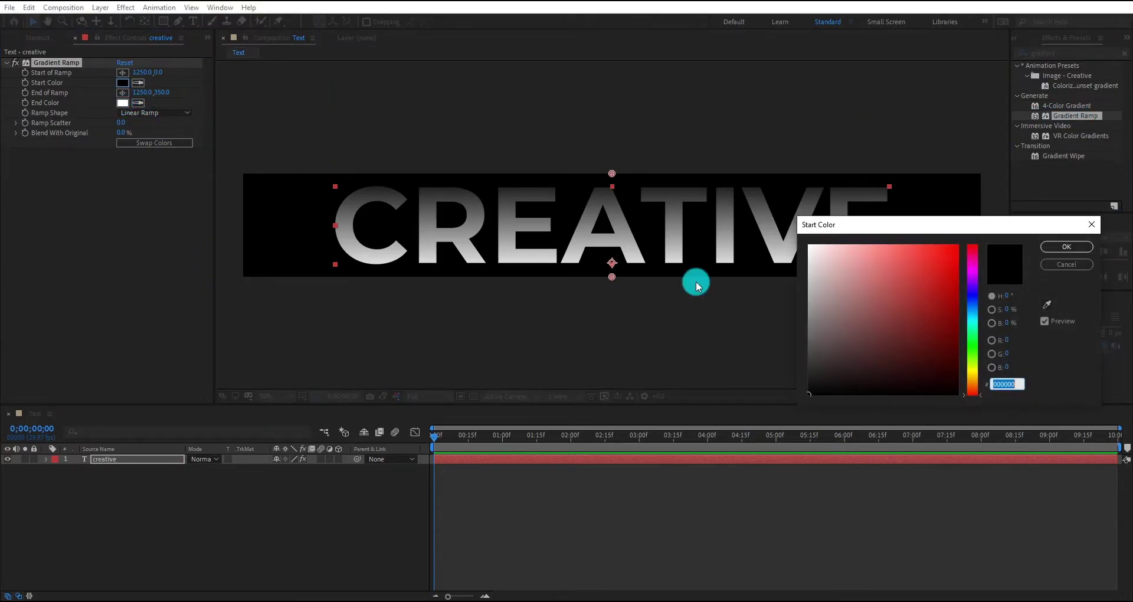
{"action": "left_click_drag", "start_coordinate": [848, 310], "coordinate": [245, 104]}
{"action": "key", "text": "Return"}
{"action": "left_click", "coordinate": [123, 103]}
{"action": "left_click_drag", "start_coordinate": [837, 360], "coordinate": [710, 399]}
{"action": "key", "text": "Return"}
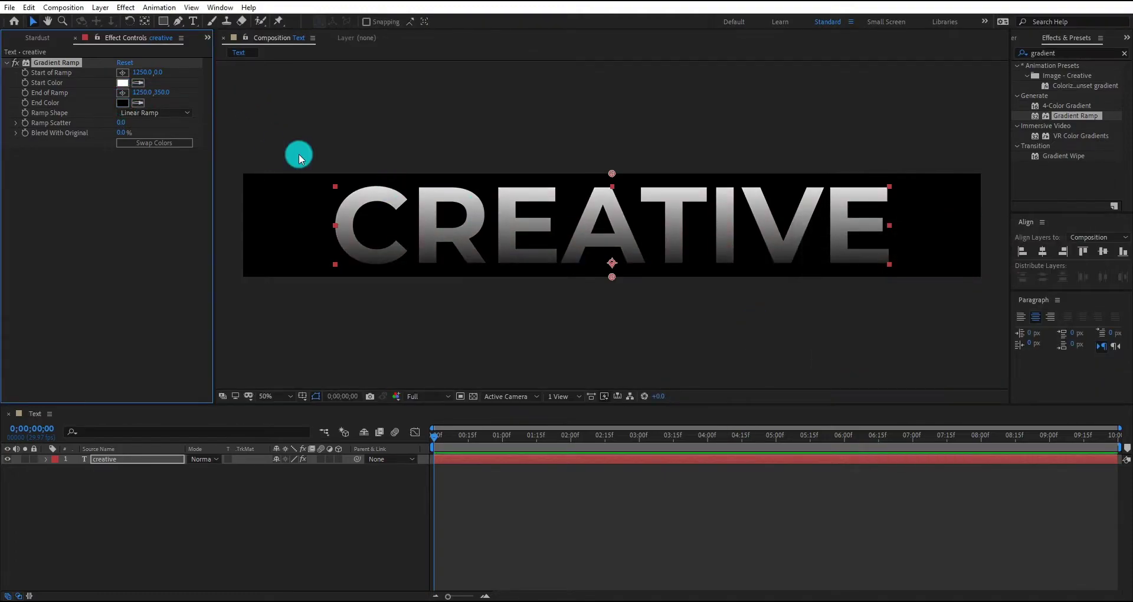
{"action": "left_click_drag", "start_coordinate": [167, 90], "coordinate": [131, 94]}
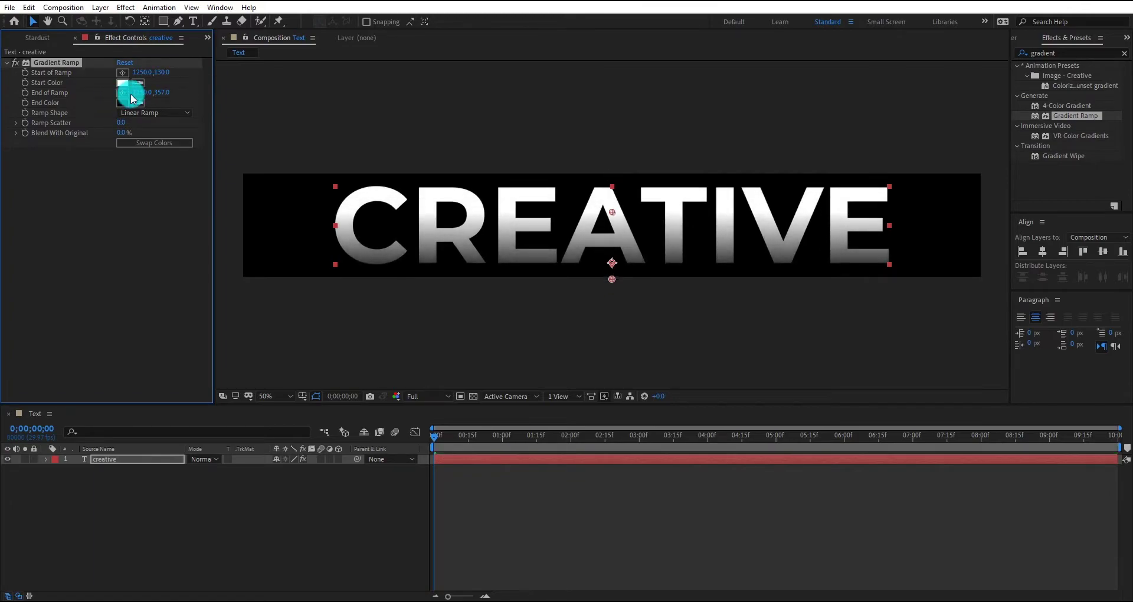
{"action": "left_click", "coordinate": [143, 568]}
{"action": "left_click", "coordinate": [28, 38]}
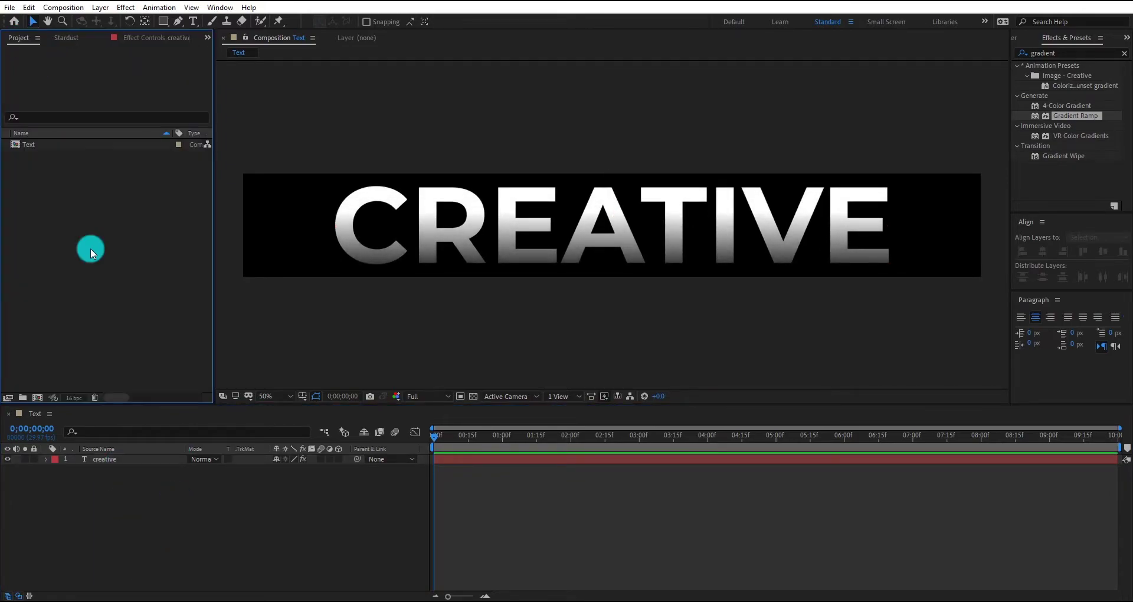
Create Comp 1 using the HDTV 1080 29.97 preset
{"action": "right_click", "coordinate": [83, 275]}
{"action": "left_click", "coordinate": [114, 284]}
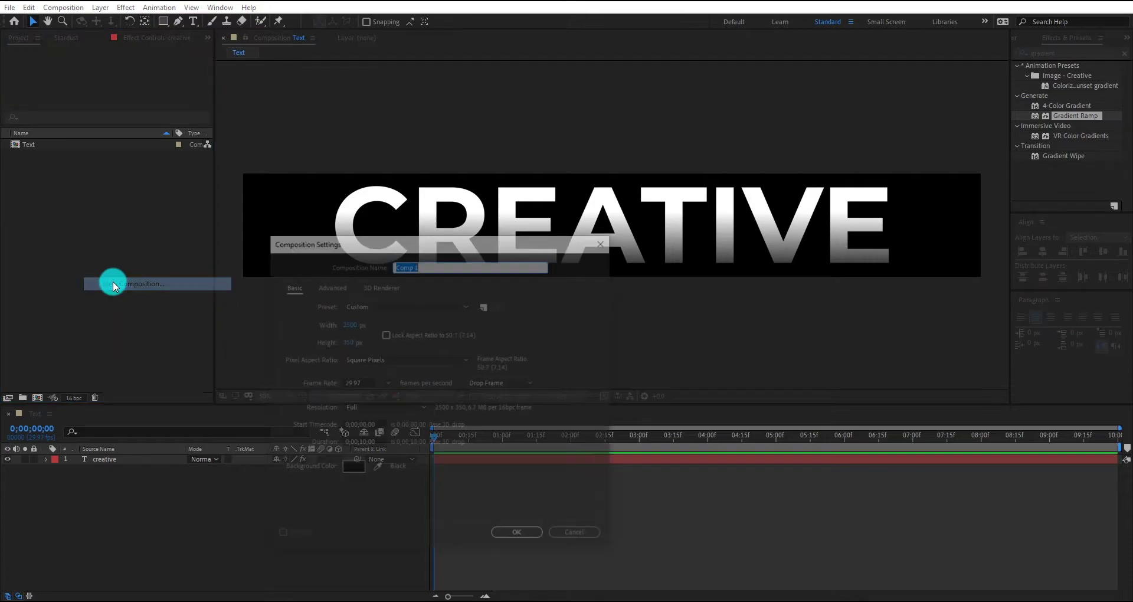
{"action": "left_click", "coordinate": [411, 312]}
{"action": "scroll", "coordinate": [425, 246], "scroll_direction": "down", "scroll_amount": 3}
{"action": "left_click", "coordinate": [425, 245]}
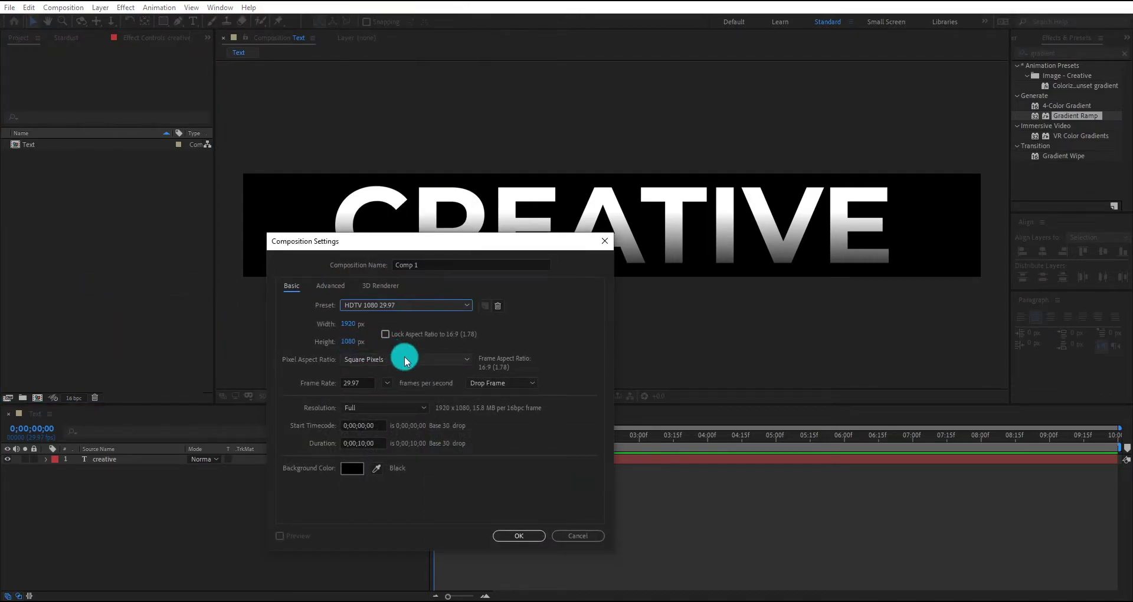
{"action": "left_click", "coordinate": [522, 535]}
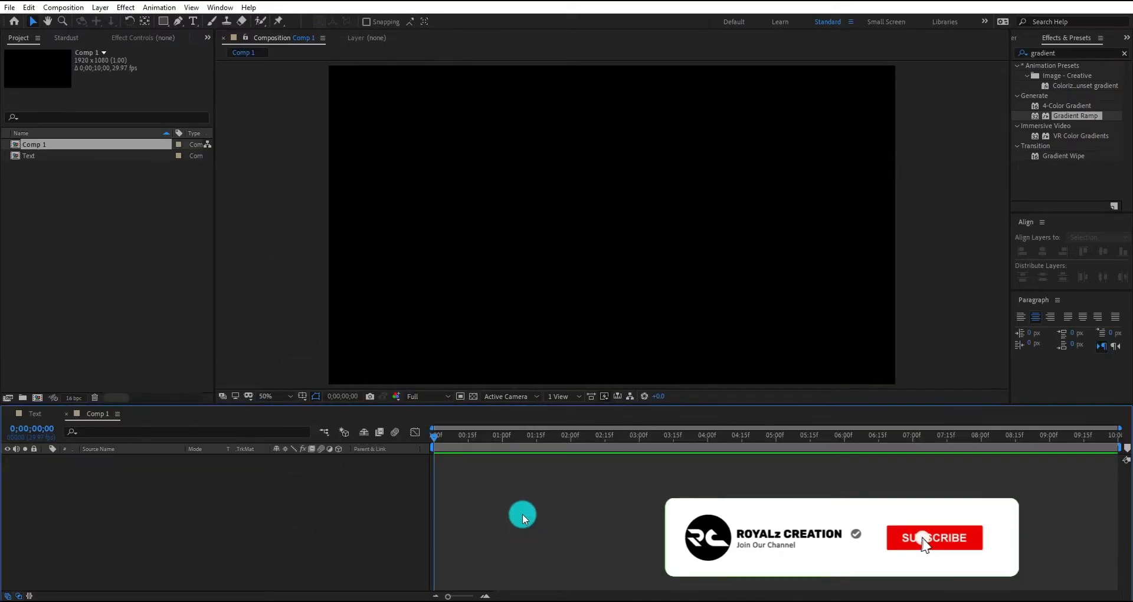
Add the Text composition as a layer in Comp 1
{"action": "scroll", "coordinate": [583, 271], "scroll_direction": "down", "scroll_amount": 8}
{"action": "scroll", "coordinate": [638, 250], "scroll_direction": "up", "scroll_amount": 8}
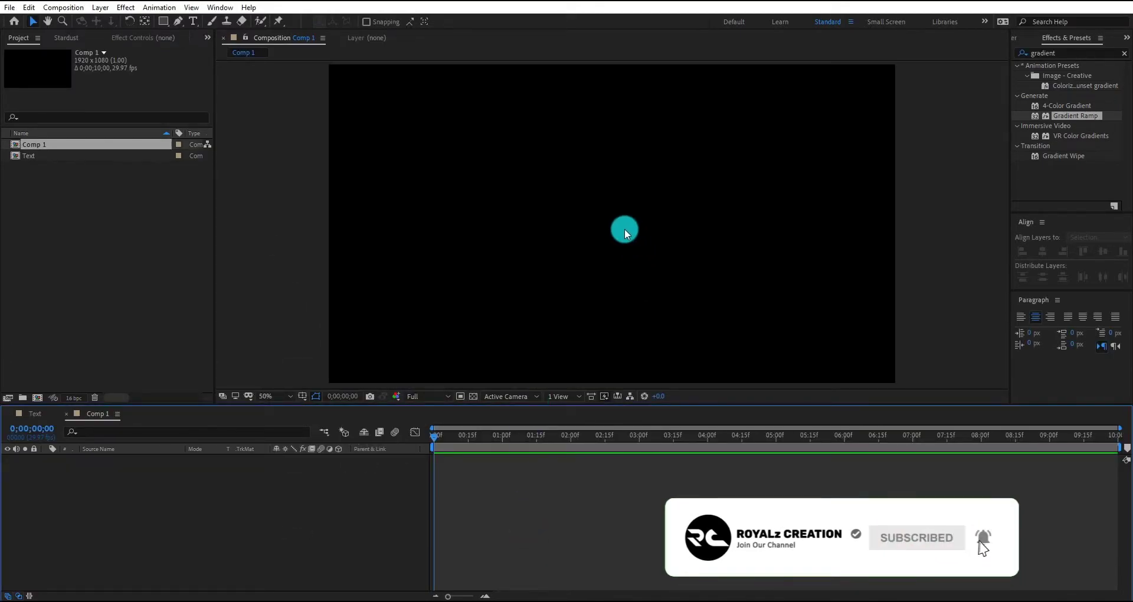
{"action": "scroll", "coordinate": [623, 228], "scroll_direction": "down", "scroll_amount": 2}
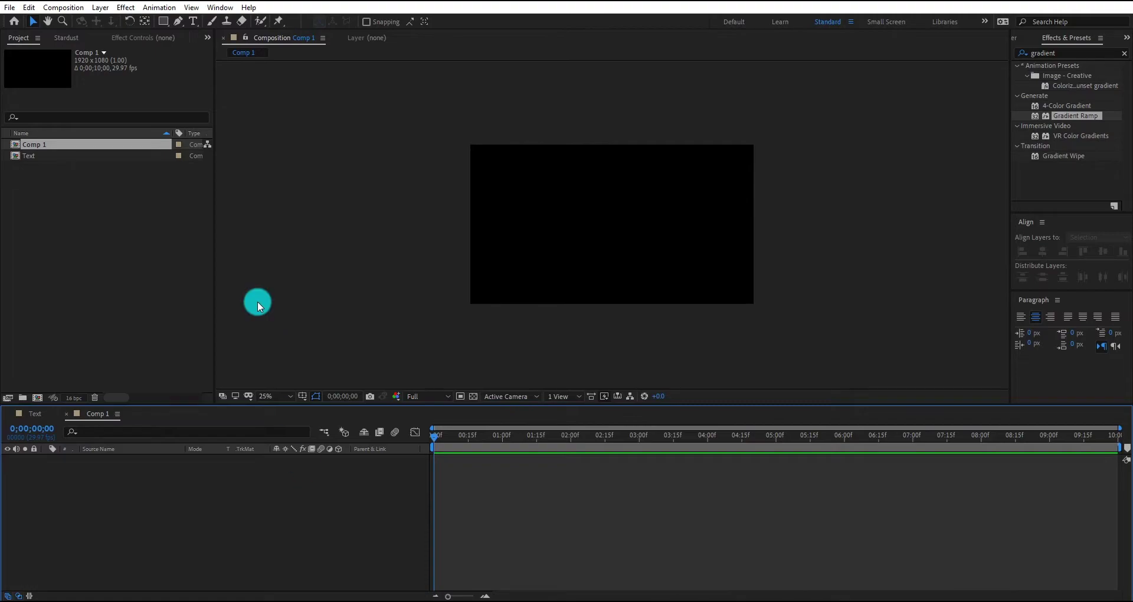
{"action": "left_click_drag", "start_coordinate": [41, 156], "coordinate": [140, 516]}
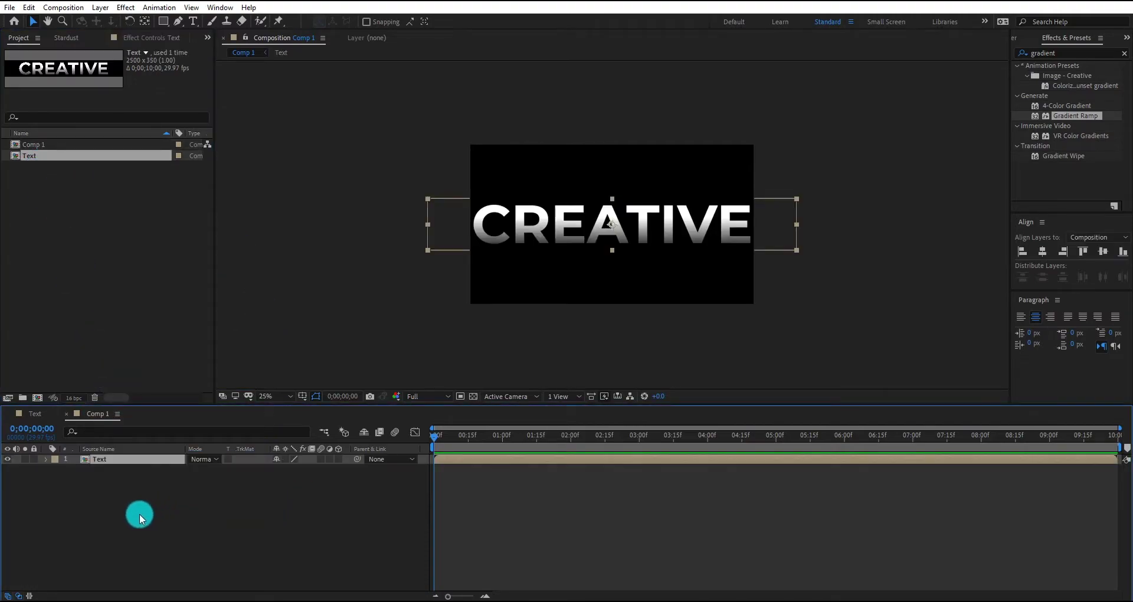
Scale the Text layer down to 36%
{"action": "key", "text": "s"}
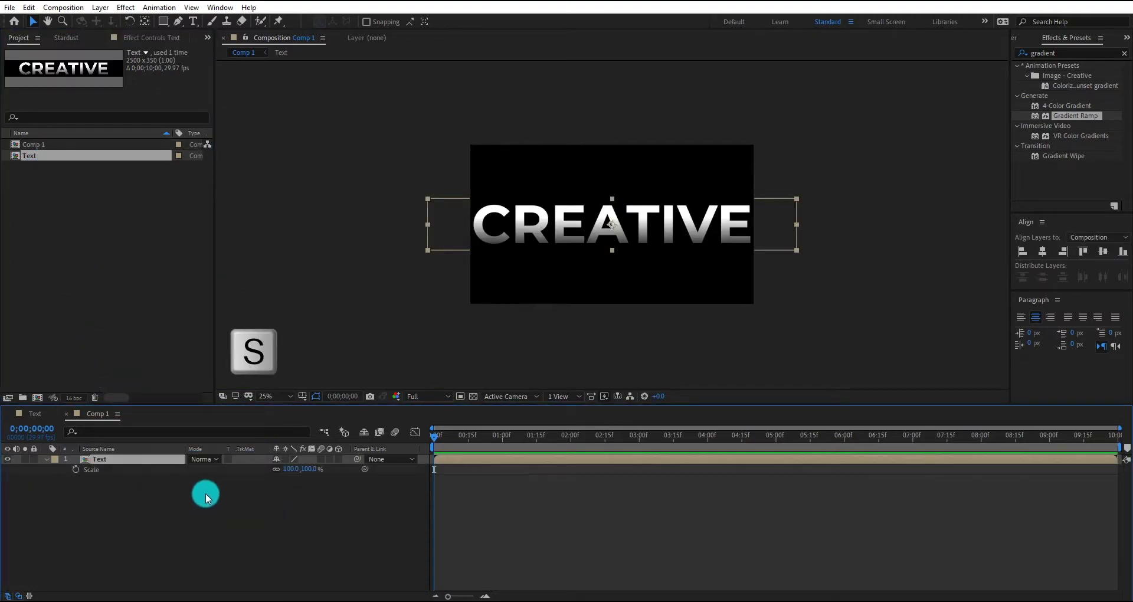
{"action": "left_click_drag", "start_coordinate": [303, 472], "coordinate": [290, 469]}
{"action": "left_click", "coordinate": [316, 501]}
Change Comp 1's height to 1500 px
{"action": "right_click", "coordinate": [200, 526]}
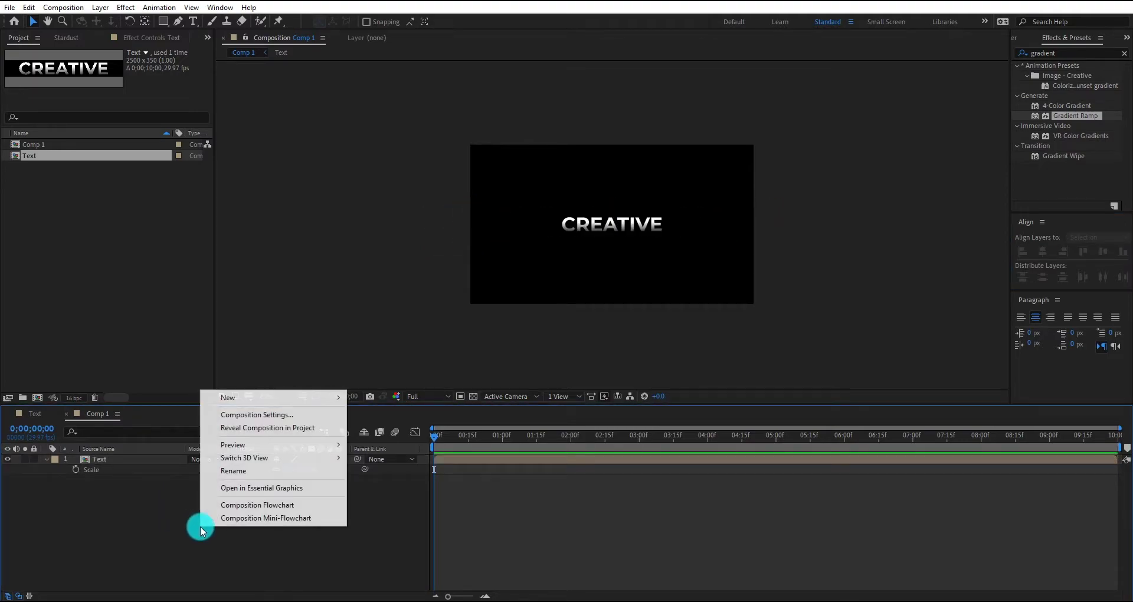
{"action": "left_click", "coordinate": [278, 413]}
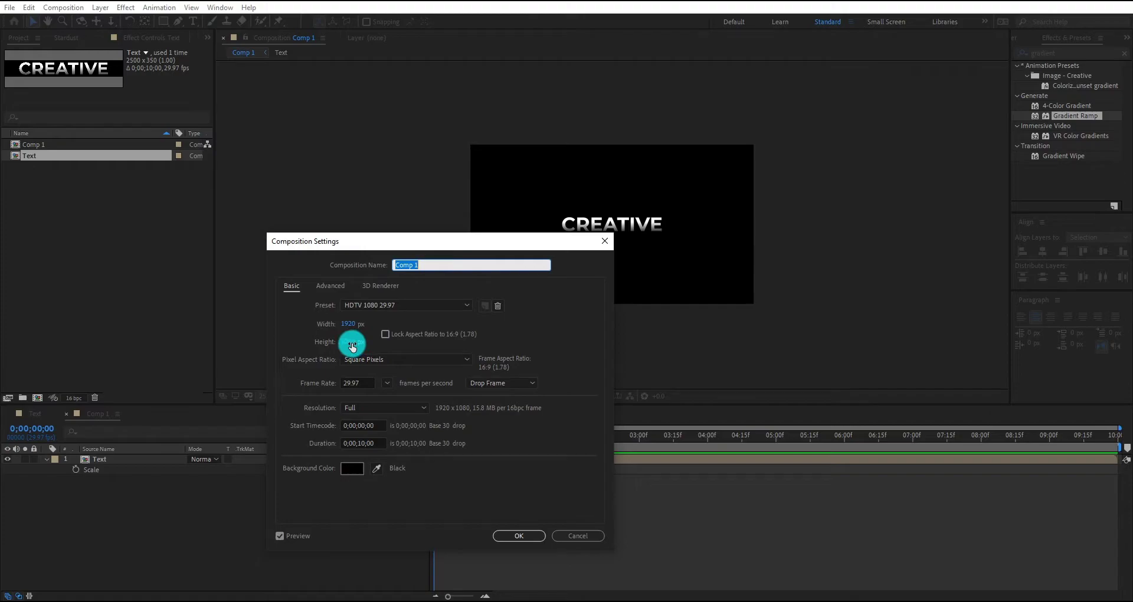
{"action": "left_click", "coordinate": [352, 344]}
{"action": "type", "text": "150"}
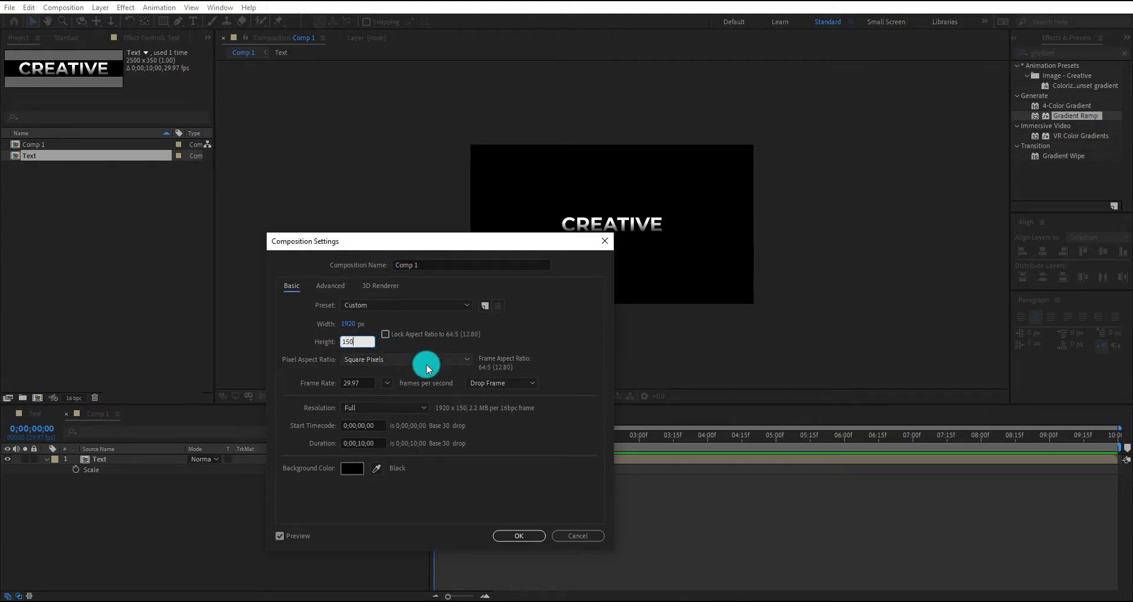
{"action": "type", "text": "0"}
{"action": "left_click", "coordinate": [504, 341]}
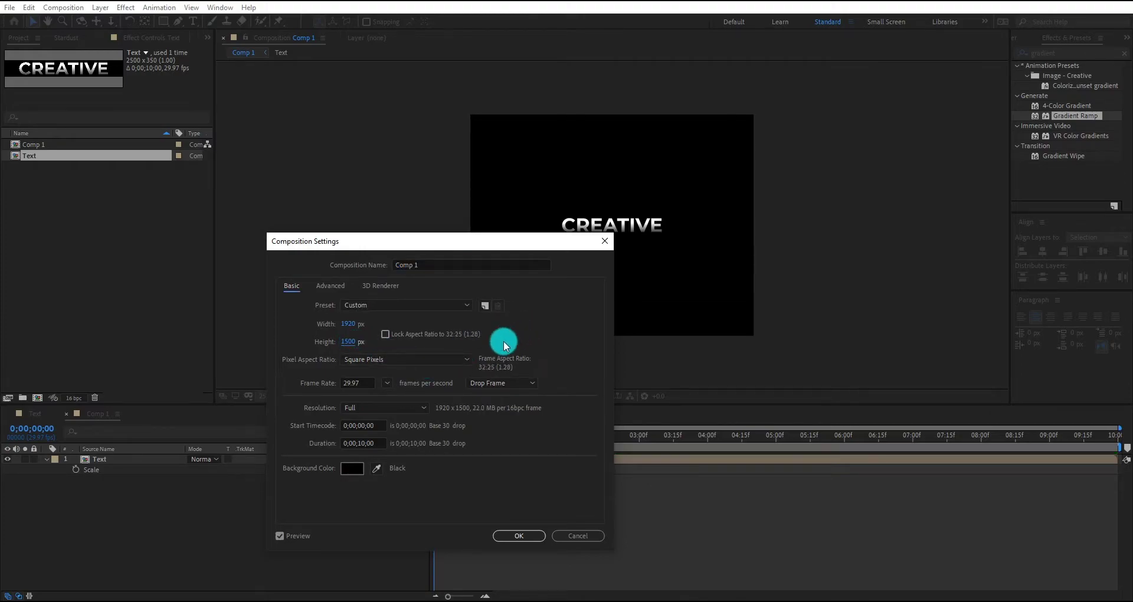
{"action": "left_click", "coordinate": [515, 534]}
{"action": "left_click", "coordinate": [123, 461]}
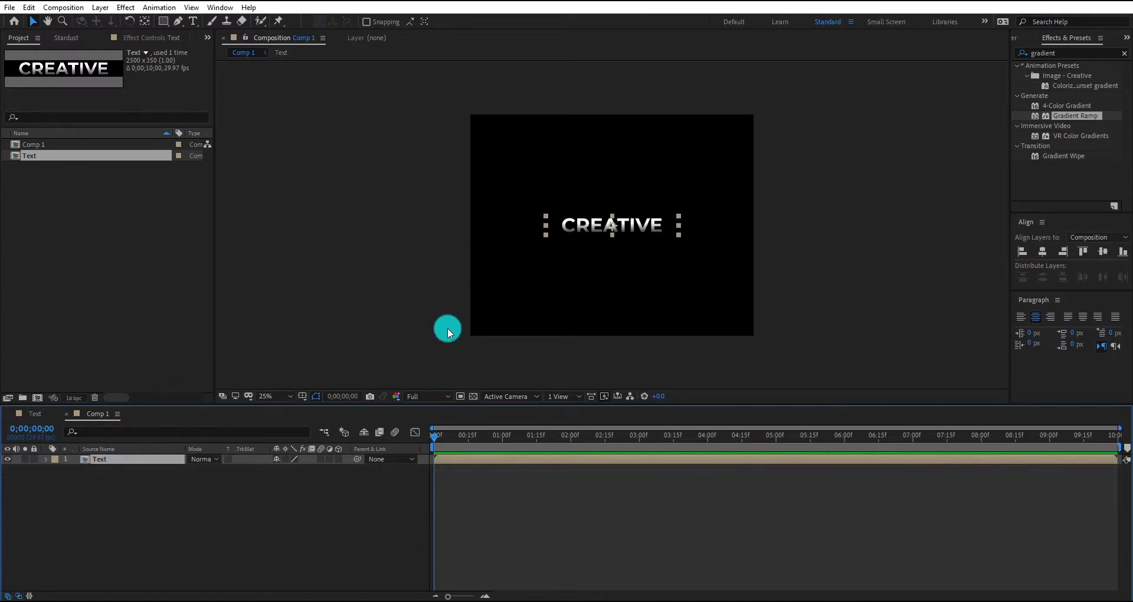
Move the Text layer to the bottom edge, duplicate it, and nudge the copy upward
{"action": "key", "text": "shift+Down"}
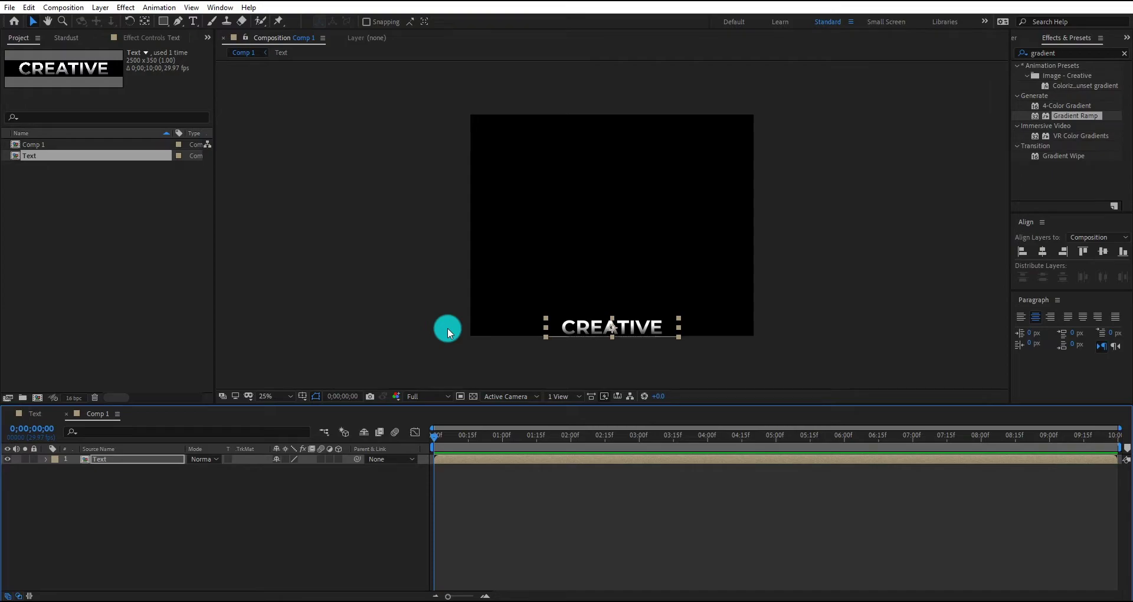
{"action": "key", "text": "ctrl+d"}
{"action": "left_click_drag", "start_coordinate": [139, 457], "coordinate": [144, 507]}
{"action": "scroll", "coordinate": [605, 354], "scroll_direction": "up", "scroll_amount": 2}
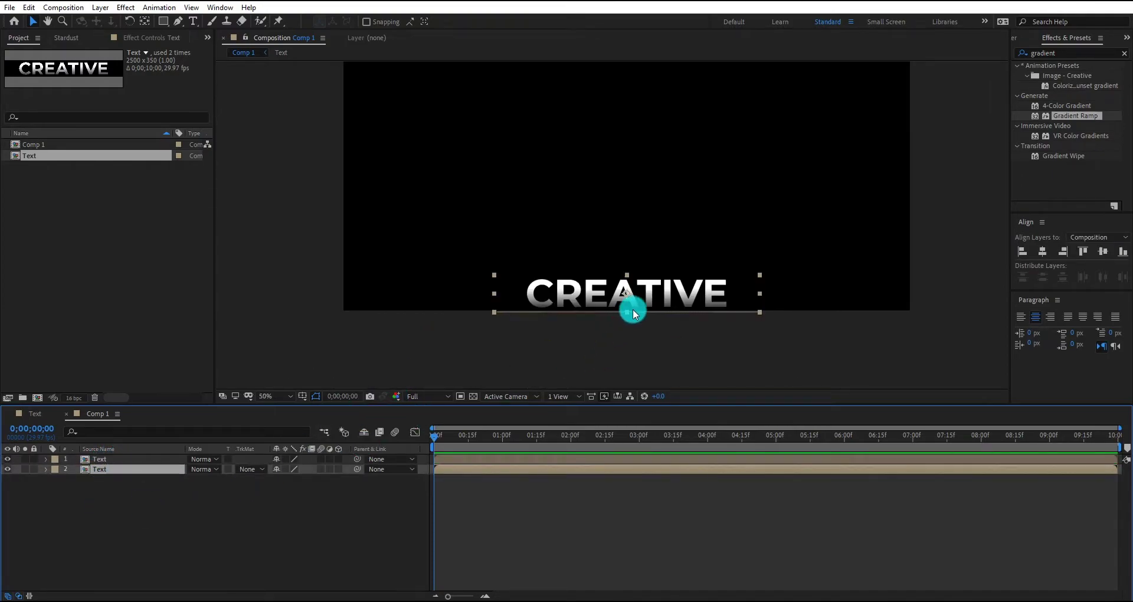
{"action": "key", "text": "shift+Up"}
{"action": "key", "text": "shift+Up"}
{"action": "key", "text": "shift+Up"}
{"action": "key", "text": "shift+Up"}
{"action": "key", "text": "shift+Up"}
{"action": "key", "text": "shift+Up"}
{"action": "key", "text": "shift+Up"}
{"action": "key", "text": "shift+Up"}
{"action": "scroll", "coordinate": [689, 271], "scroll_direction": "up", "scroll_amount": 4}
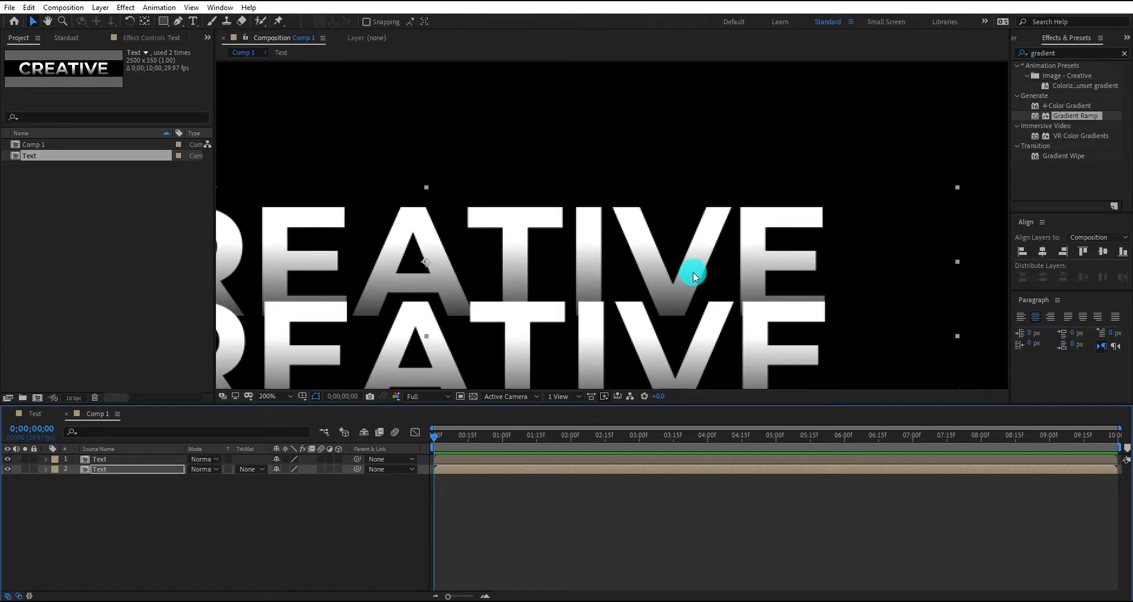
{"action": "scroll", "coordinate": [693, 271], "scroll_direction": "down", "scroll_amount": 4}
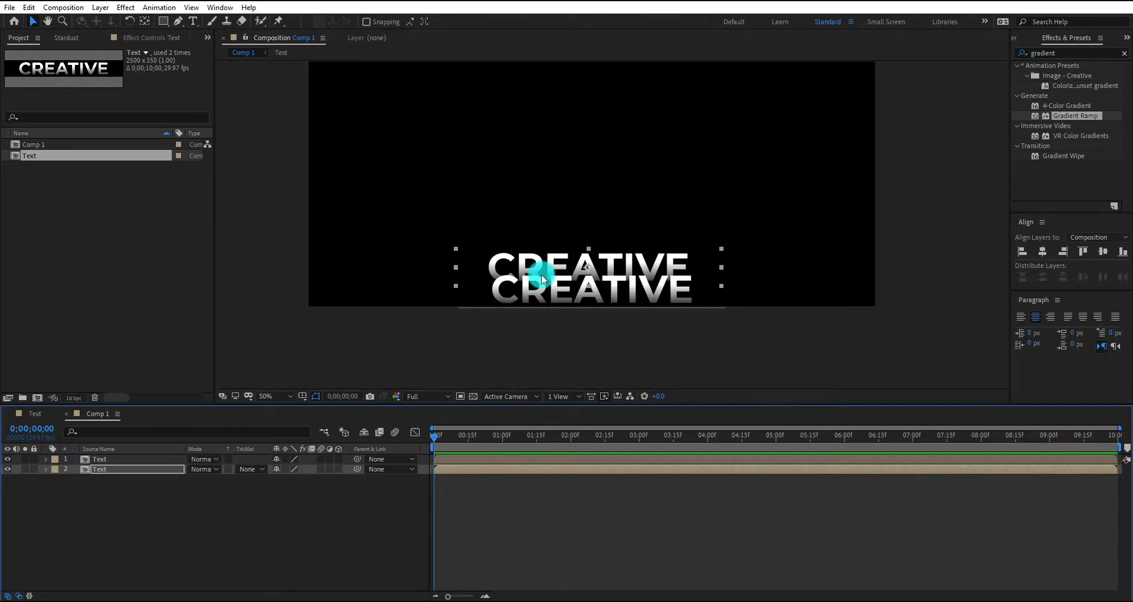
Duplicate both lines and offset the copies up and left into a four-line stack
{"action": "left_click", "coordinate": [141, 459], "text": "ctrl"}
{"action": "key", "text": "ctrl+d"}
{"action": "left_click_drag", "start_coordinate": [189, 549], "coordinate": [136, 481]}
{"action": "key", "text": "shift+Up"}
{"action": "key", "text": "shift+Up"}
{"action": "key", "text": "shift+Up"}
{"action": "key", "text": "shift+Up"}
{"action": "key", "text": "shift+Up"}
{"action": "key", "text": "shift+Up"}
{"action": "key", "text": "shift+Up"}
{"action": "key", "text": "shift+Up"}
{"action": "key", "text": "shift+Up"}
{"action": "key", "text": "shift+Up"}
{"action": "key", "text": "shift+Up"}
{"action": "key", "text": "shift+Up"}
{"action": "key", "text": "shift+Up"}
{"action": "key", "text": "shift+Up"}
{"action": "key", "text": "shift+Up"}
{"action": "key", "text": "shift+Up"}
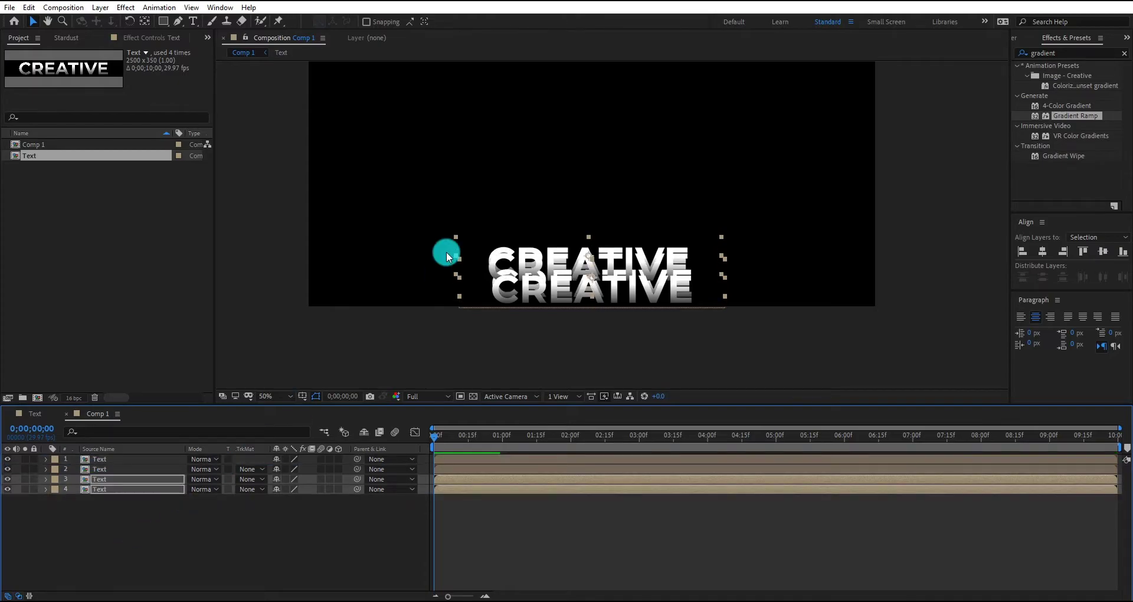
{"action": "scroll", "coordinate": [573, 247], "scroll_direction": "up", "scroll_amount": 2}
{"action": "key", "text": "shift+Down"}
{"action": "key", "text": "shift+Left"}
{"action": "key", "text": "shift+Left"}
{"action": "key", "text": "shift+Left"}
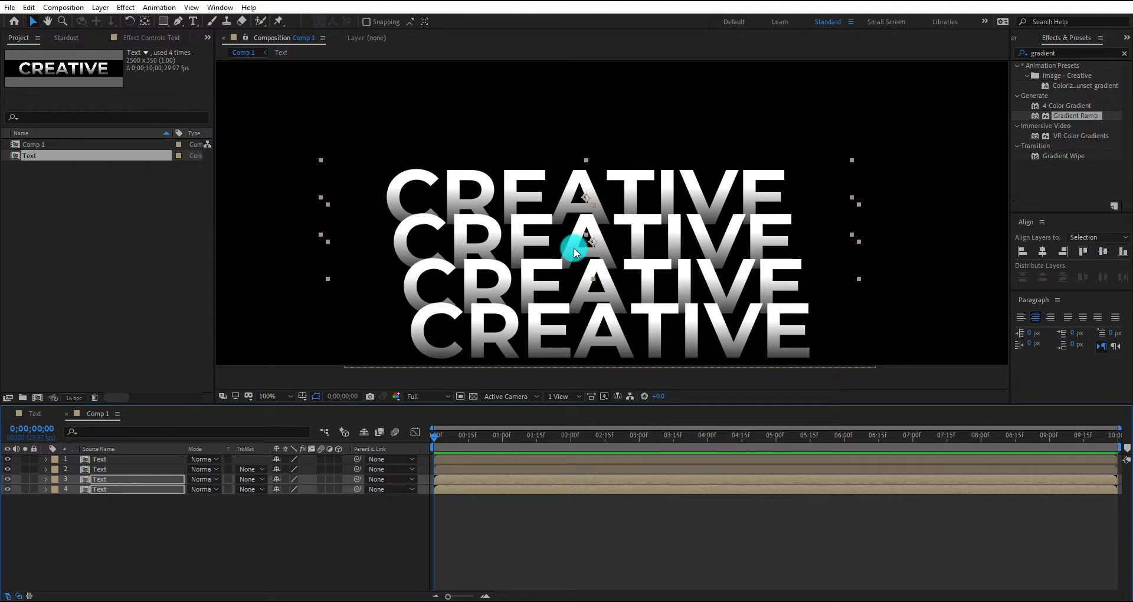
{"action": "scroll", "coordinate": [579, 255], "scroll_direction": "down", "scroll_amount": 2}
{"action": "scroll", "coordinate": [556, 273], "scroll_direction": "down", "scroll_amount": 1}
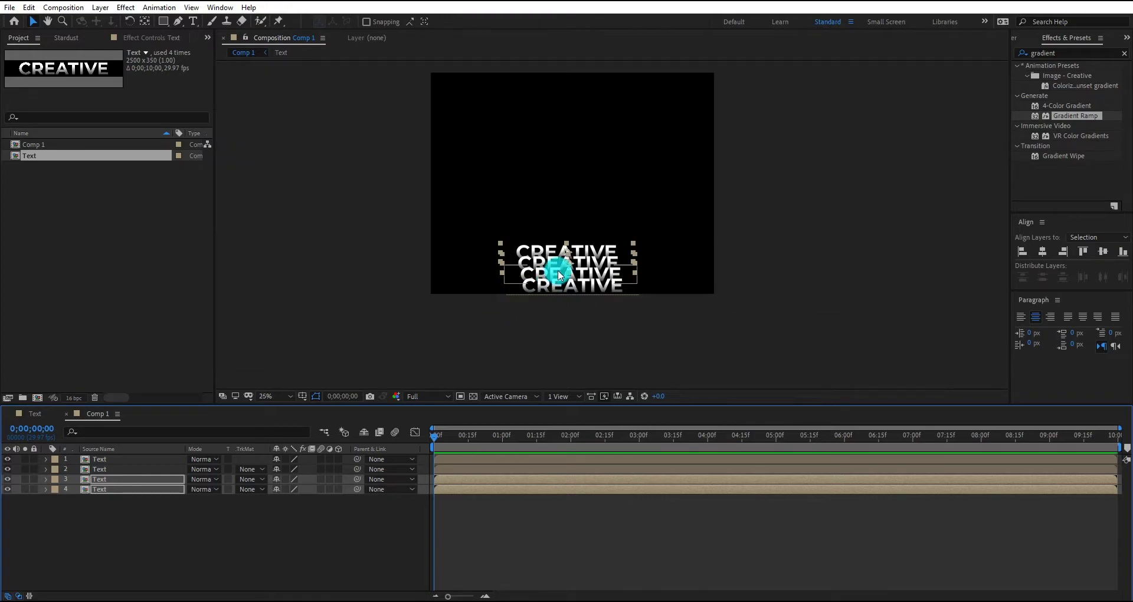
{"action": "scroll", "coordinate": [513, 302], "scroll_direction": "up", "scroll_amount": 1}
Duplicate the four CREATIVE lines into an eight-line stack and preview it
{"action": "left_click_drag", "start_coordinate": [88, 515], "coordinate": [108, 456]}
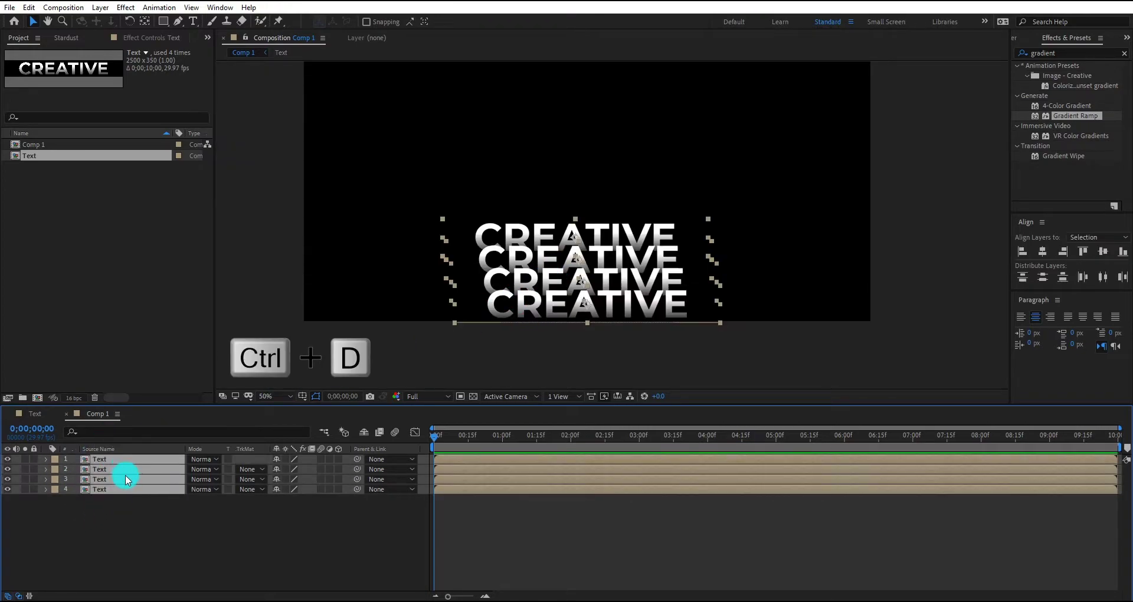
{"action": "key", "text": "ctrl+d"}
{"action": "left_click_drag", "start_coordinate": [123, 514], "coordinate": [130, 551]}
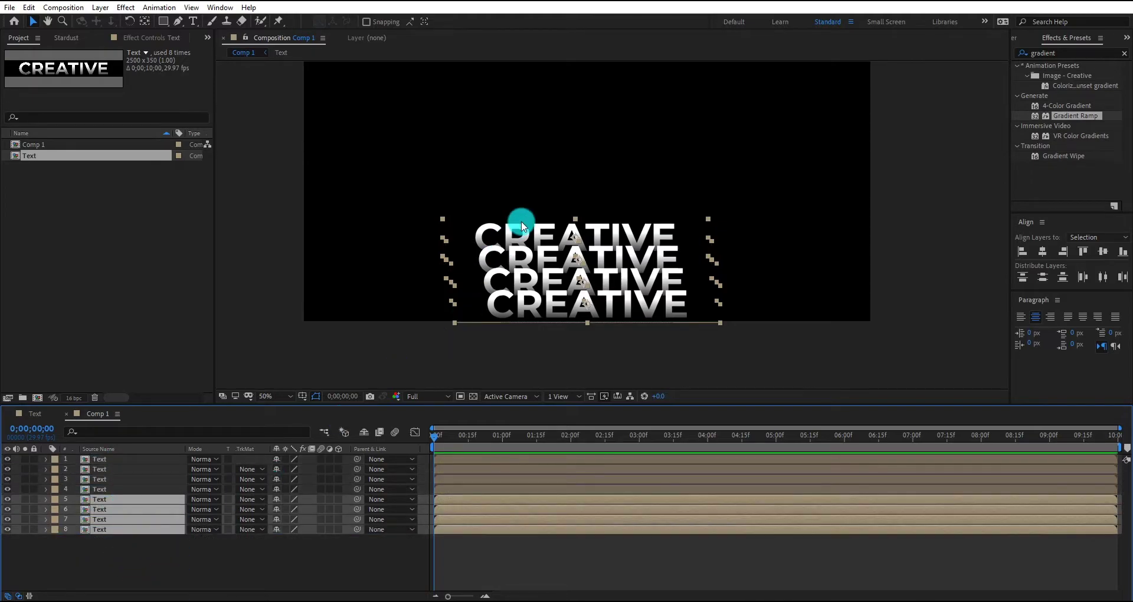
{"action": "scroll", "coordinate": [571, 171], "scroll_direction": "down", "scroll_amount": 1}
{"action": "scroll", "coordinate": [599, 150], "scroll_direction": "up", "scroll_amount": 3}
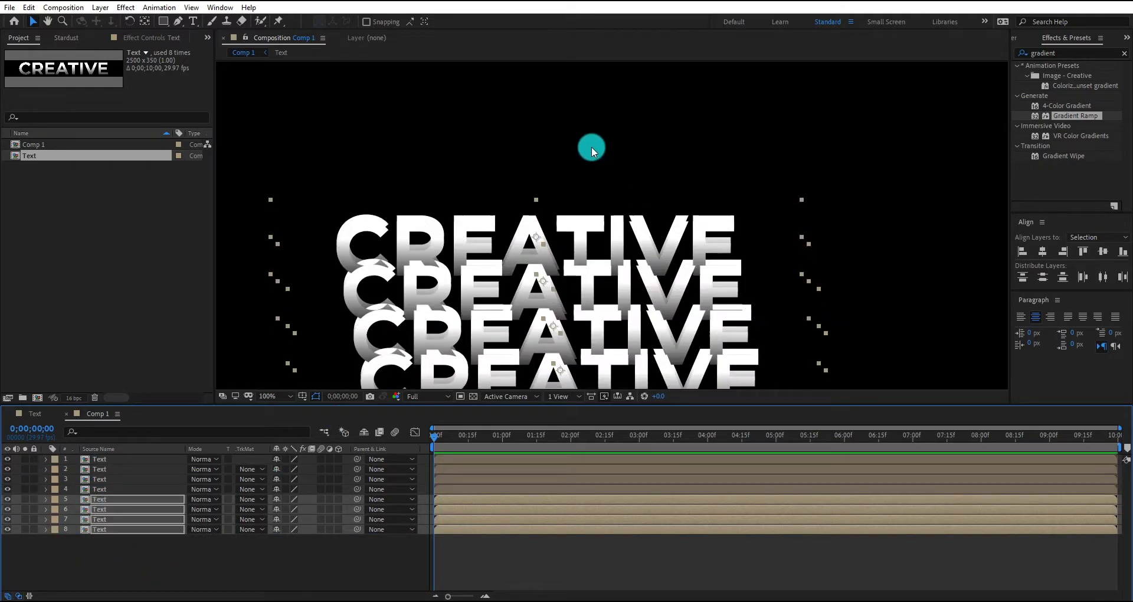
{"action": "key", "text": "space"}
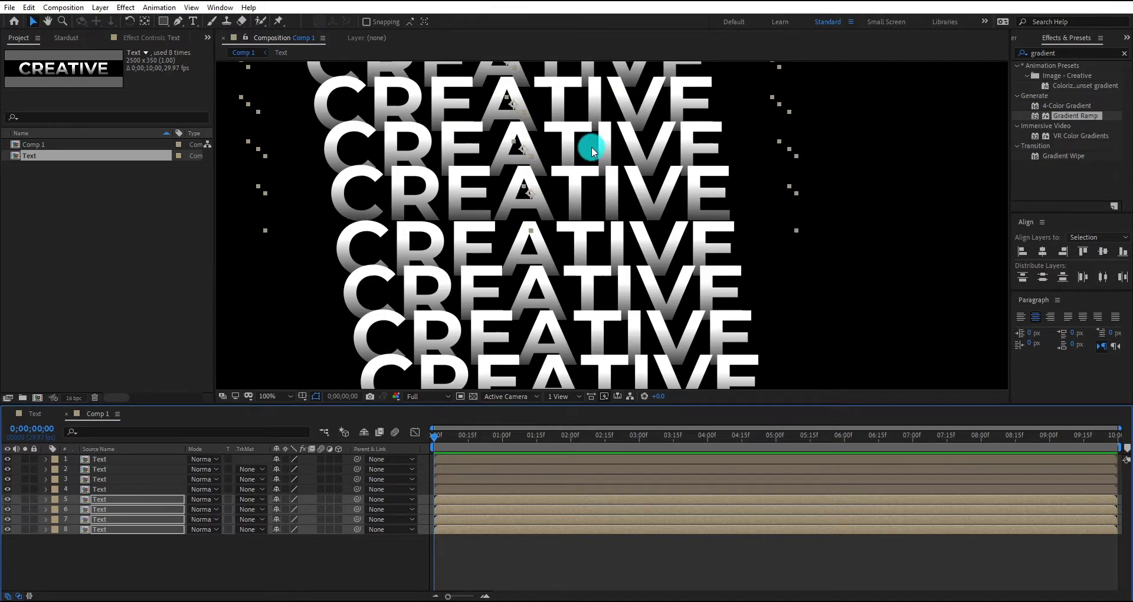
{"action": "key", "text": "shift+/"}
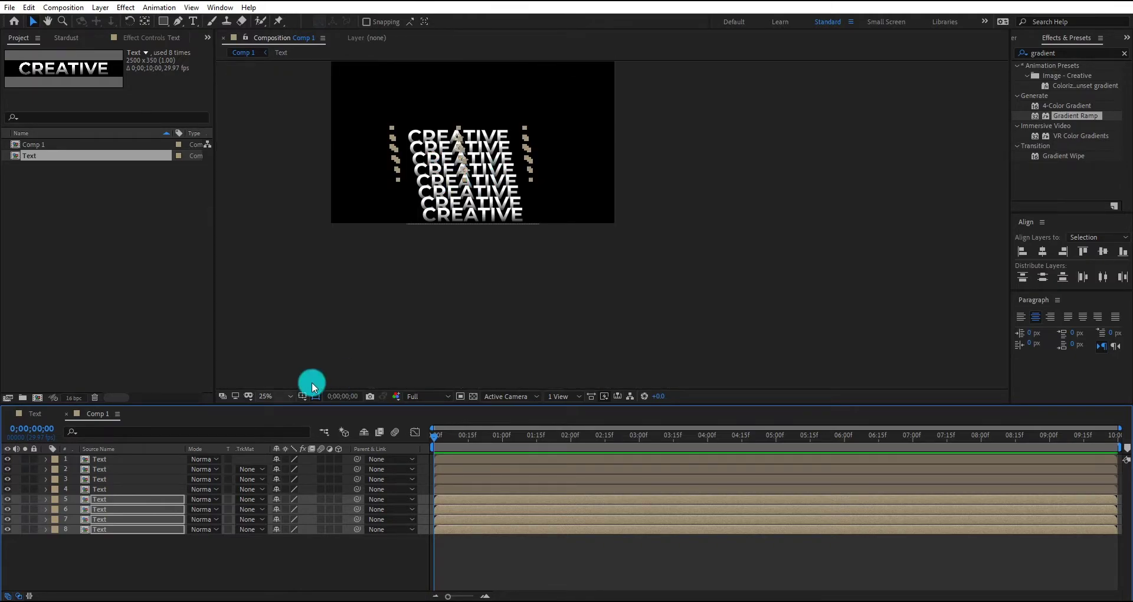
Duplicate all eight text layers to double the column
{"action": "key", "text": "ctrl+a"}
{"action": "key", "text": "ctrl+d"}
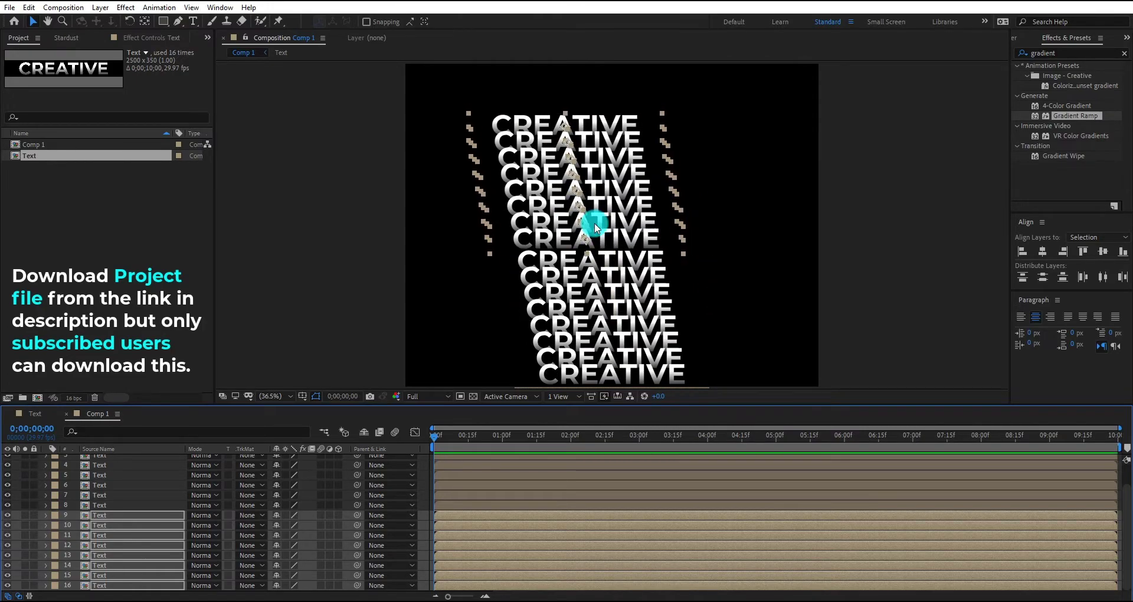
{"action": "key", "text": "slash"}
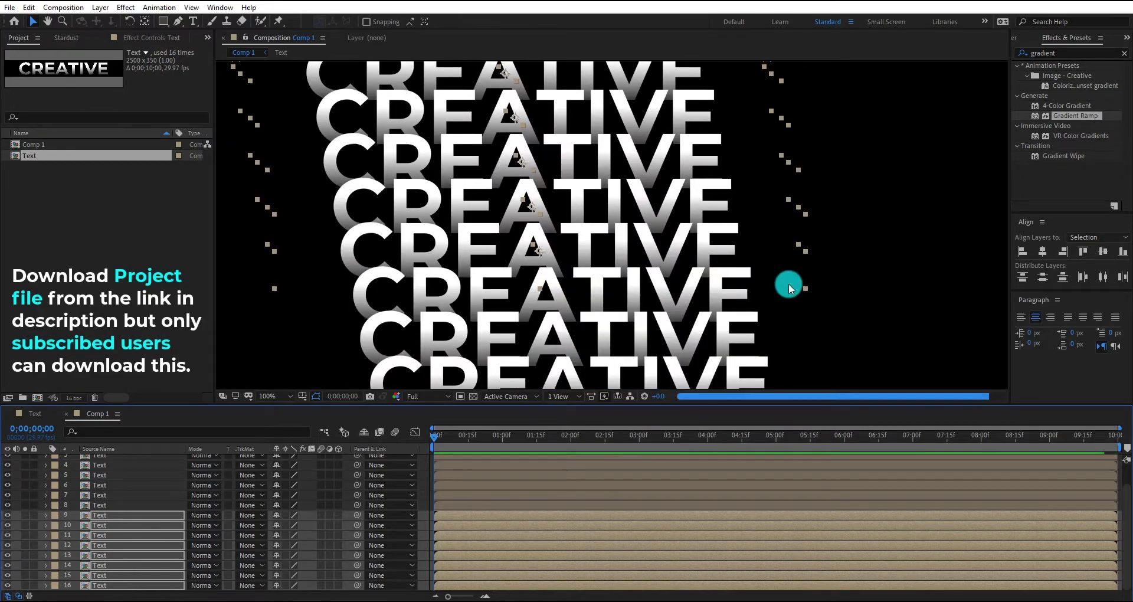
{"action": "scroll", "coordinate": [650, 251], "scroll_direction": "down", "scroll_amount": 4}
Duplicate four more text layers to extend the column down the frame
{"action": "left_click", "coordinate": [115, 555]}
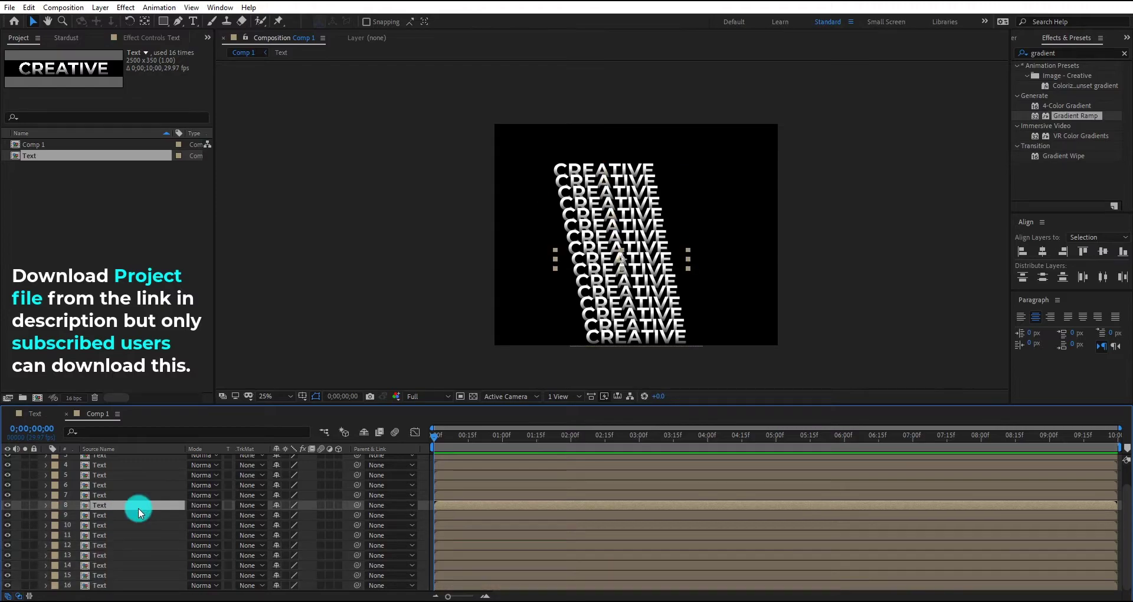
{"action": "left_click", "coordinate": [115, 586], "text": "shift"}
{"action": "key", "text": "ctrl+d"}
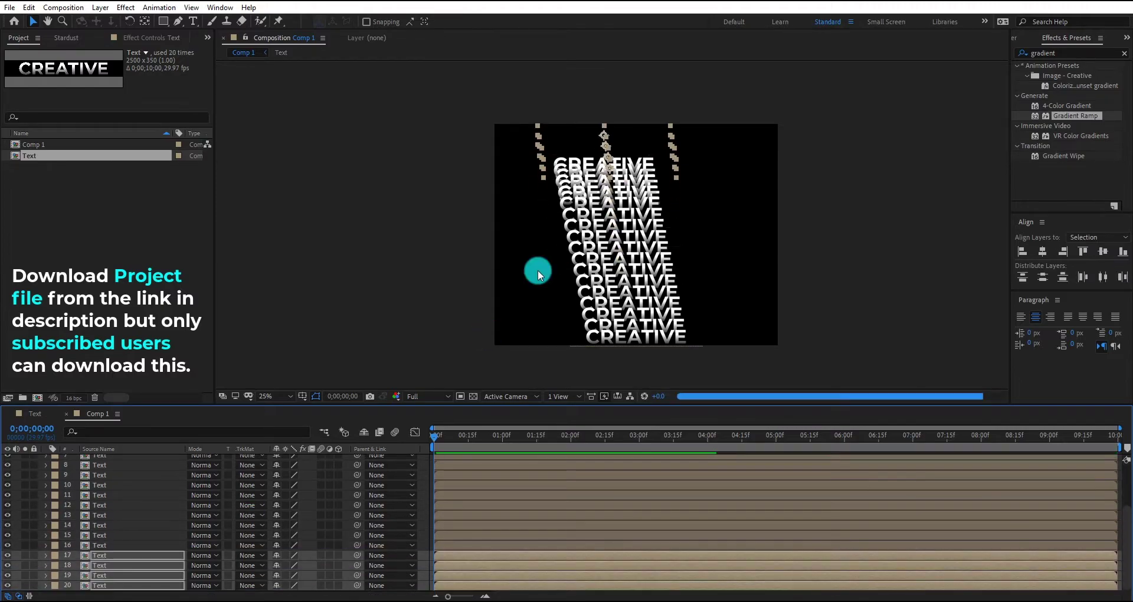
{"action": "scroll", "coordinate": [592, 158], "scroll_direction": "up", "scroll_amount": 2}
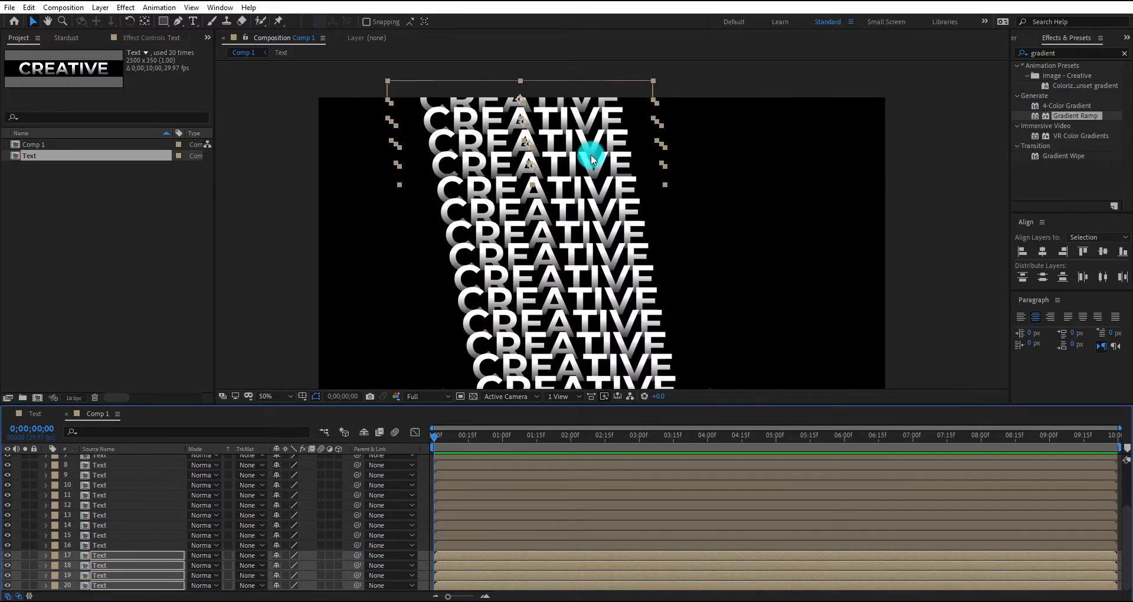
{"action": "scroll", "coordinate": [589, 154], "scroll_direction": "down", "scroll_amount": 2}
{"action": "scroll", "coordinate": [117, 464], "scroll_direction": "up", "scroll_amount": 3}
{"action": "left_click", "coordinate": [118, 462]}
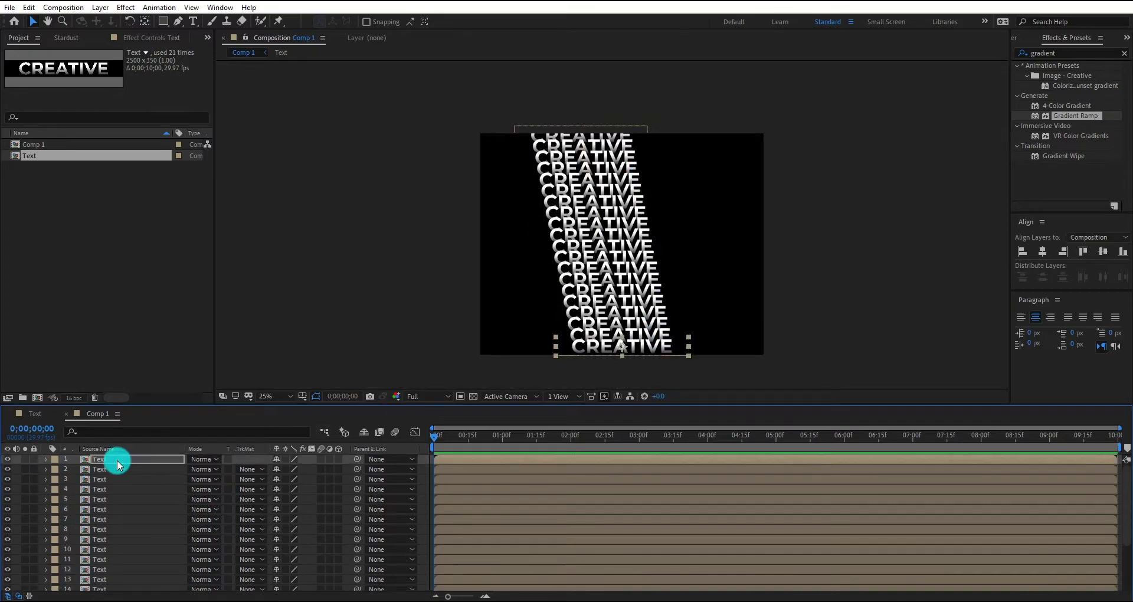
{"action": "scroll", "coordinate": [626, 353], "scroll_direction": "up", "scroll_amount": 4}
{"action": "scroll", "coordinate": [589, 295], "scroll_direction": "down", "scroll_amount": 4}
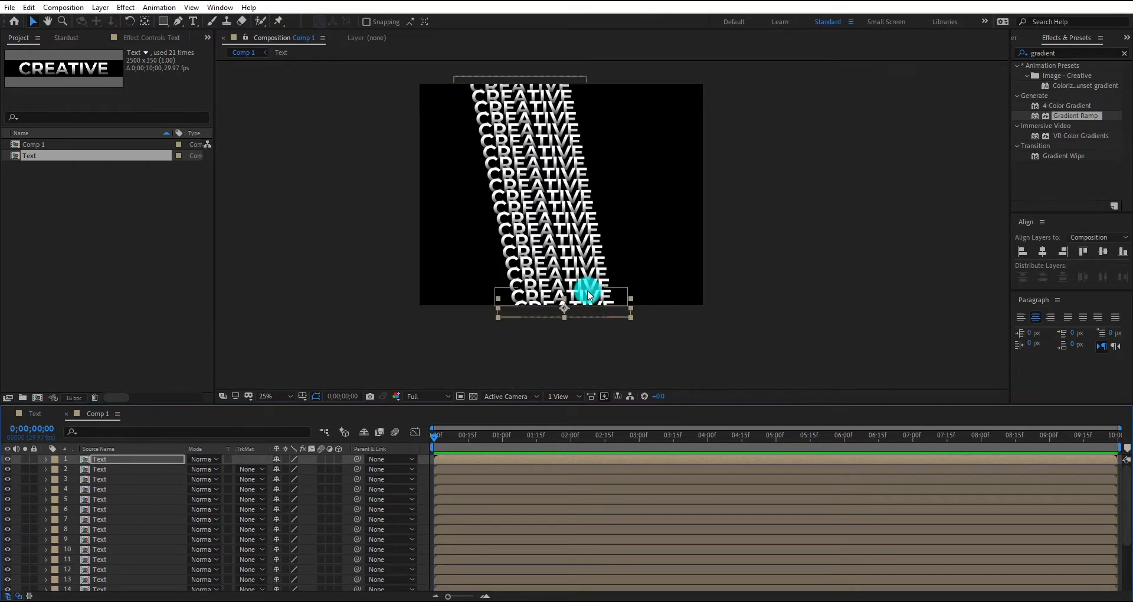
{"action": "left_click", "coordinate": [374, 268]}
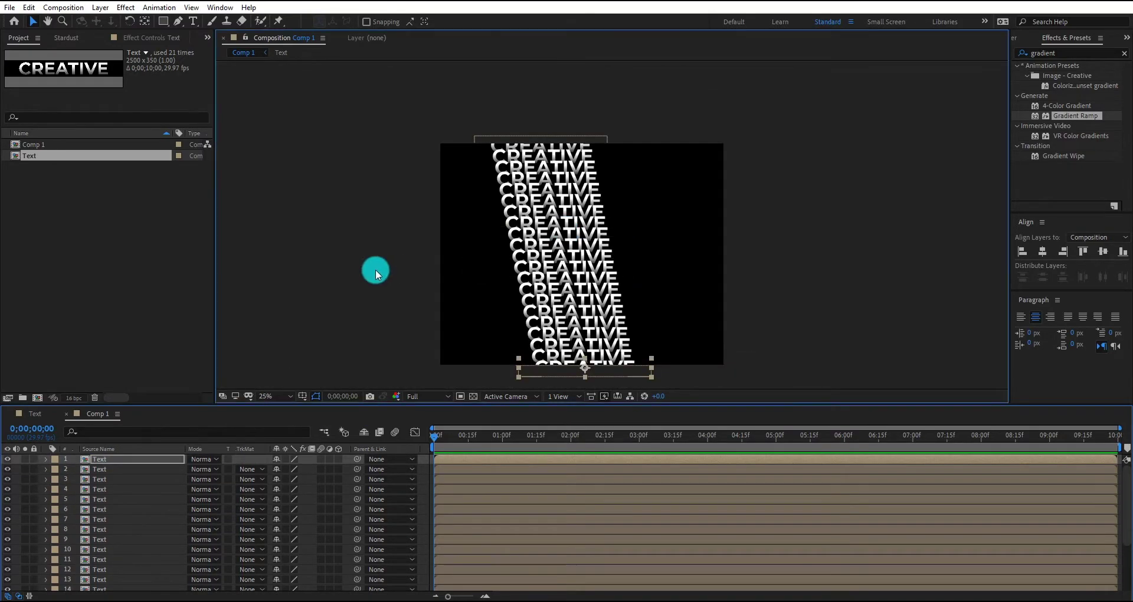
{"action": "right_click", "coordinate": [14, 469]}
Resize Comp 1 to 1117 × 1644 px
{"action": "left_click", "coordinate": [104, 352]}
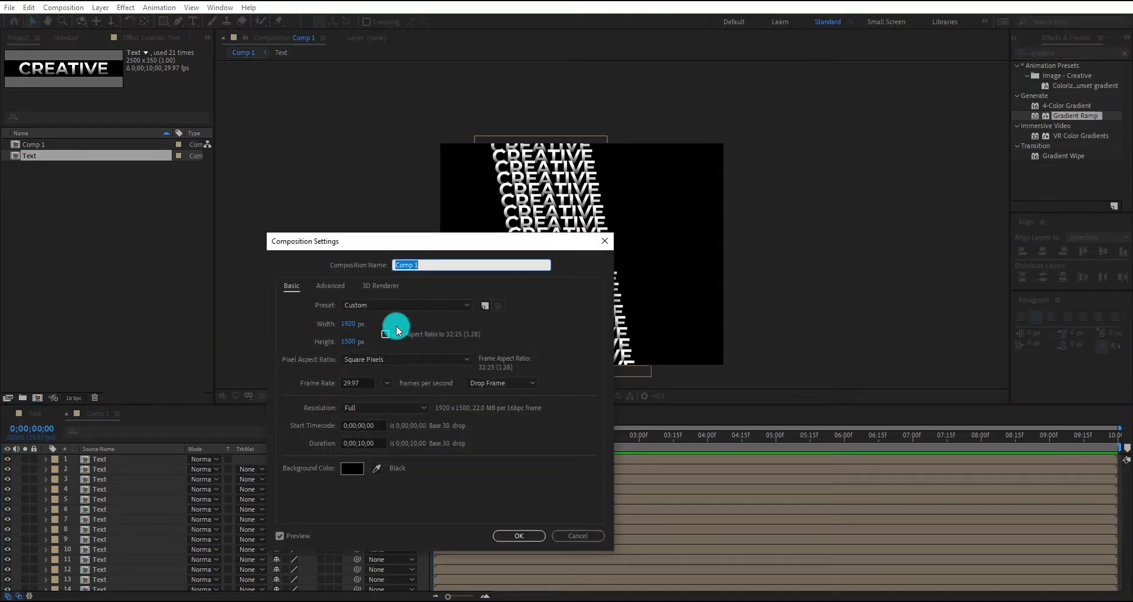
{"action": "left_click_drag", "start_coordinate": [434, 253], "coordinate": [246, 234]}
{"action": "mouse_move", "coordinate": [162, 324]}
{"action": "left_mouse_down"}
{"action": "mouse_move", "coordinate": [126, 308]}
{"action": "mouse_move", "coordinate": [162, 306]}
{"action": "left_mouse_up"}
{"action": "left_click", "coordinate": [167, 311]}
{"action": "left_click", "coordinate": [330, 518]}
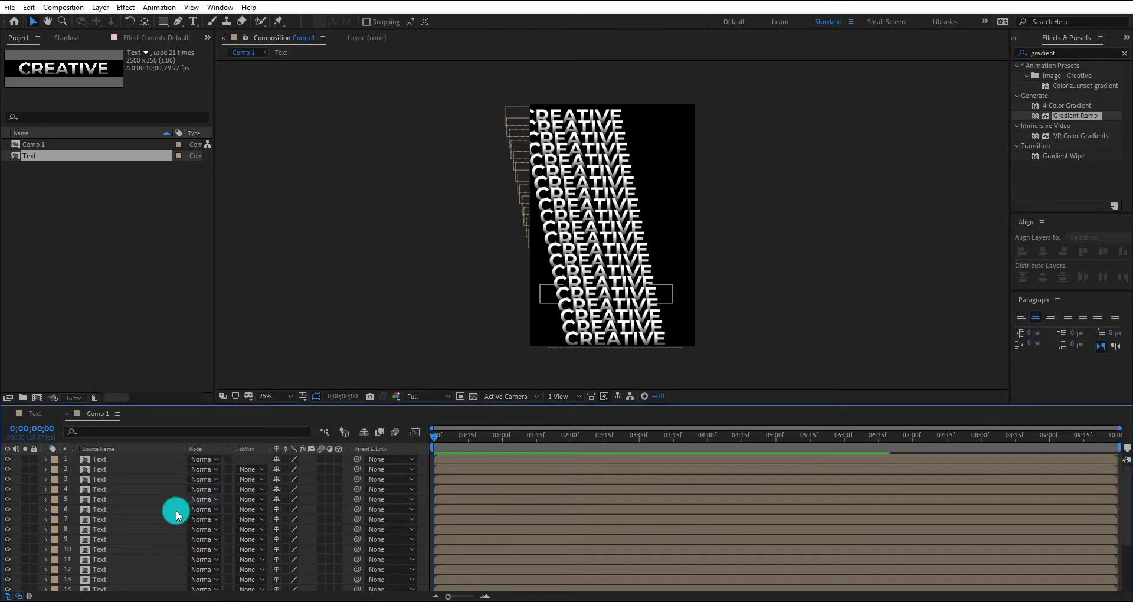
Nudge the CREATIVE column right and up into the frame, viewing at 33.3%
{"action": "scroll", "coordinate": [115, 506], "scroll_direction": "down", "scroll_amount": 4}
{"action": "key", "text": "ctrl+a"}
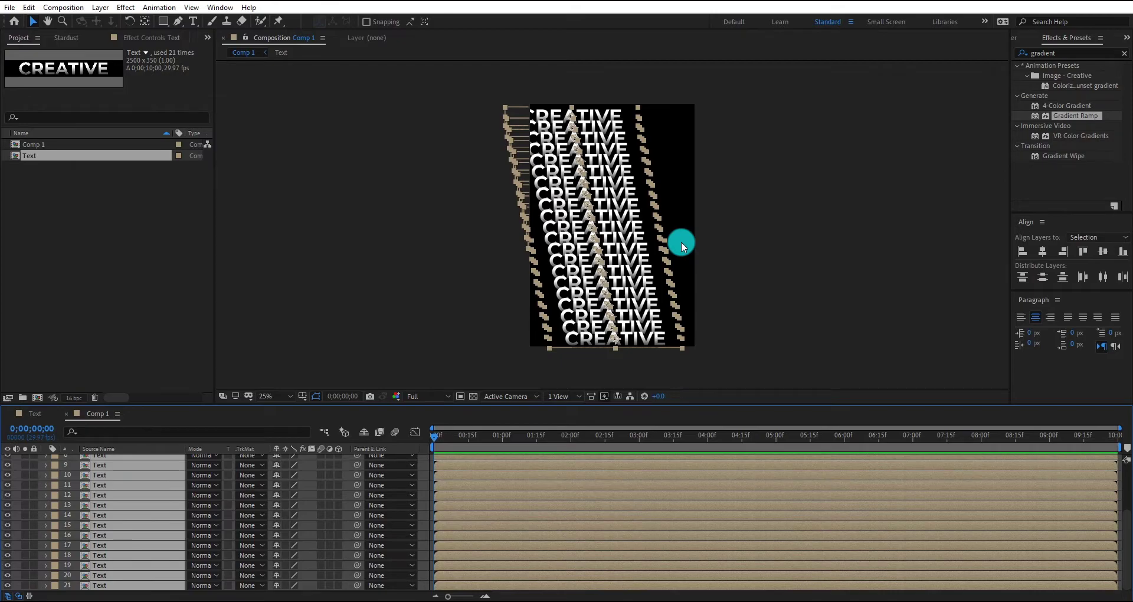
{"action": "key", "text": "shift+Right"}
{"action": "key", "text": "shift+Right"}
{"action": "key", "text": "shift+Right"}
{"action": "key", "text": "shift+Right"}
{"action": "key", "text": "shift+Right"}
{"action": "key", "text": "shift+Right"}
{"action": "key", "text": "shift+Right"}
{"action": "key", "text": "shift+Right"}
{"action": "key", "text": "shift+Right"}
{"action": "key", "text": "shift+Right"}
{"action": "key", "text": "shift+Right"}
{"action": "key", "text": "shift+Right"}
{"action": "key", "text": "Up"}
{"action": "key", "text": "Up"}
{"action": "key", "text": "Up"}
{"action": "key", "text": "Up"}
{"action": "key", "text": "Up"}
{"action": "key", "text": "Up"}
{"action": "key", "text": "Up"}
{"action": "key", "text": "Up"}
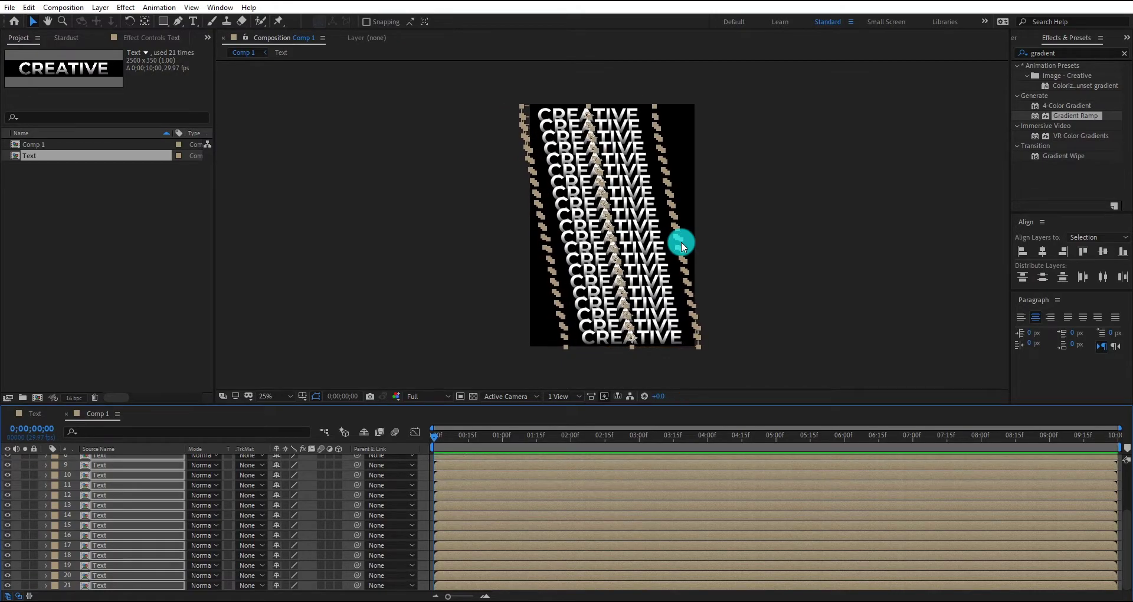
{"action": "left_click", "coordinate": [734, 266]}
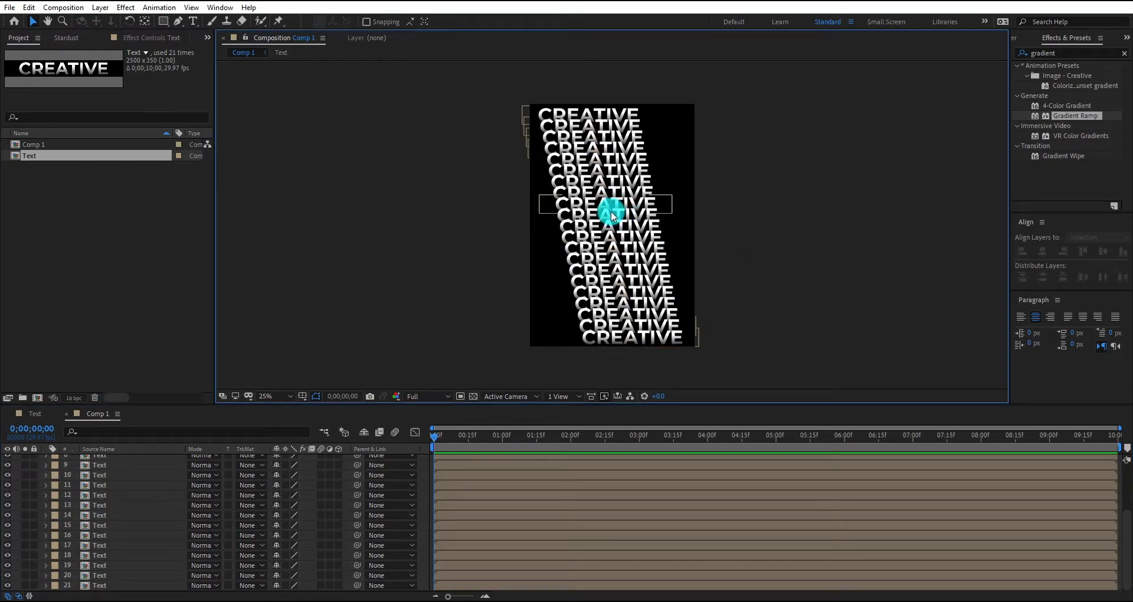
{"action": "left_click", "coordinate": [258, 397]}
{"action": "left_click", "coordinate": [283, 189]}
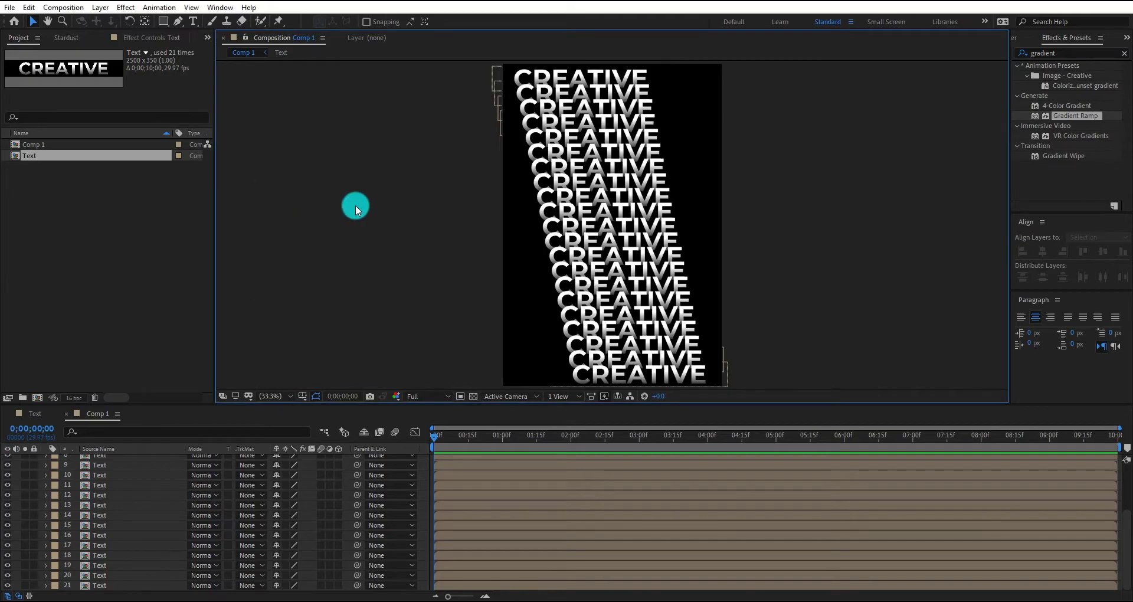
{"action": "scroll", "coordinate": [139, 465], "scroll_direction": "up", "scroll_amount": 3}
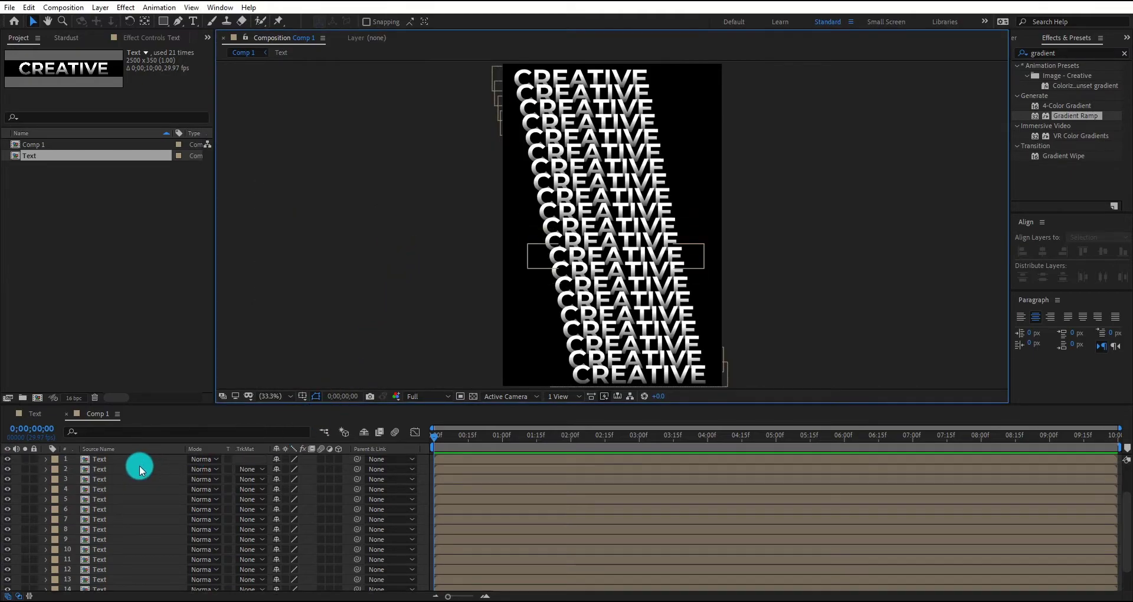
{"action": "left_click", "coordinate": [130, 463]}
{"action": "scroll", "coordinate": [126, 472], "scroll_direction": "down", "scroll_amount": 3}
{"action": "left_click", "coordinate": [118, 585], "text": "shift"}
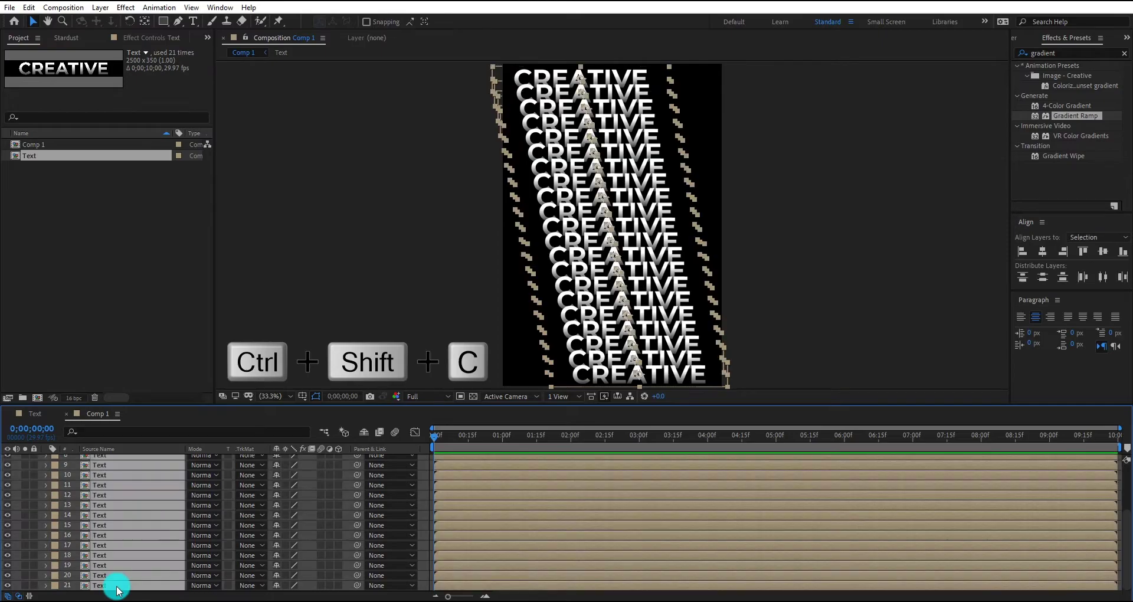
Pre-compose the selected text layers into a composition named 'Test Repeat'
{"action": "key", "text": "ctrl+shift+c"}
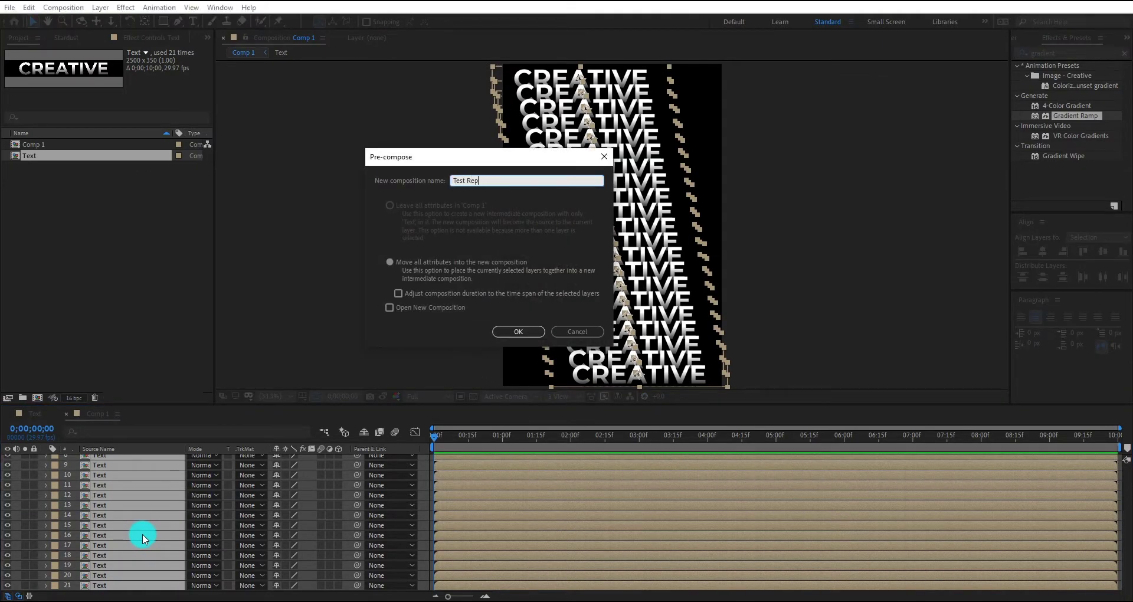
{"action": "type", "text": "Test Repeat"}
{"action": "key", "text": "Return"}
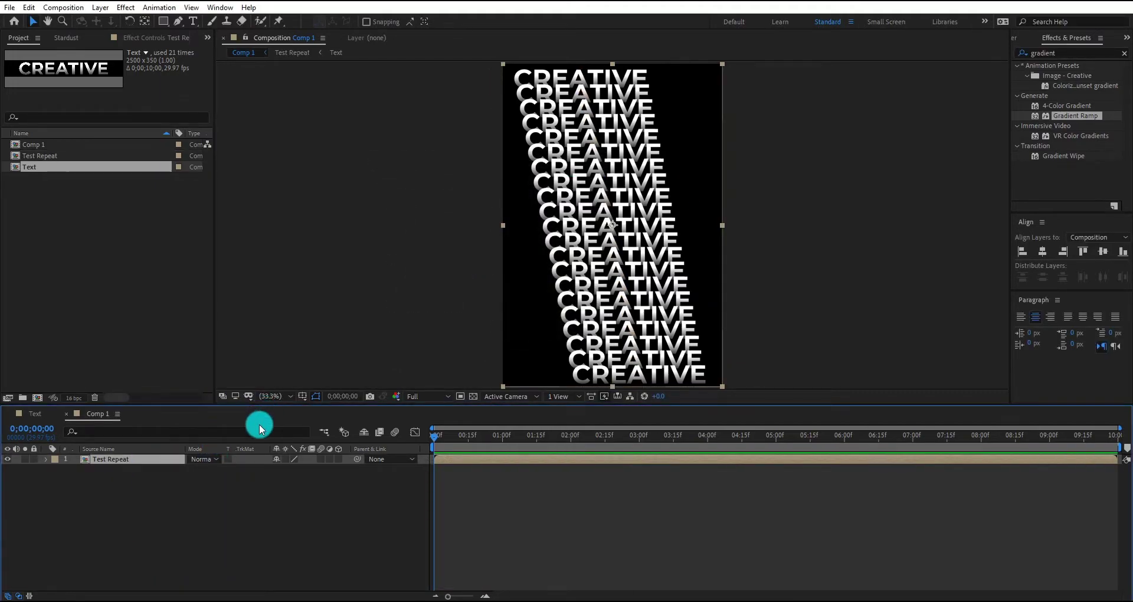
Set Comp 1 to the HDTV 1080 29.97 preset
{"action": "left_click", "coordinate": [221, 508]}
{"action": "right_click", "coordinate": [199, 516]}
{"action": "left_click", "coordinate": [274, 407]}
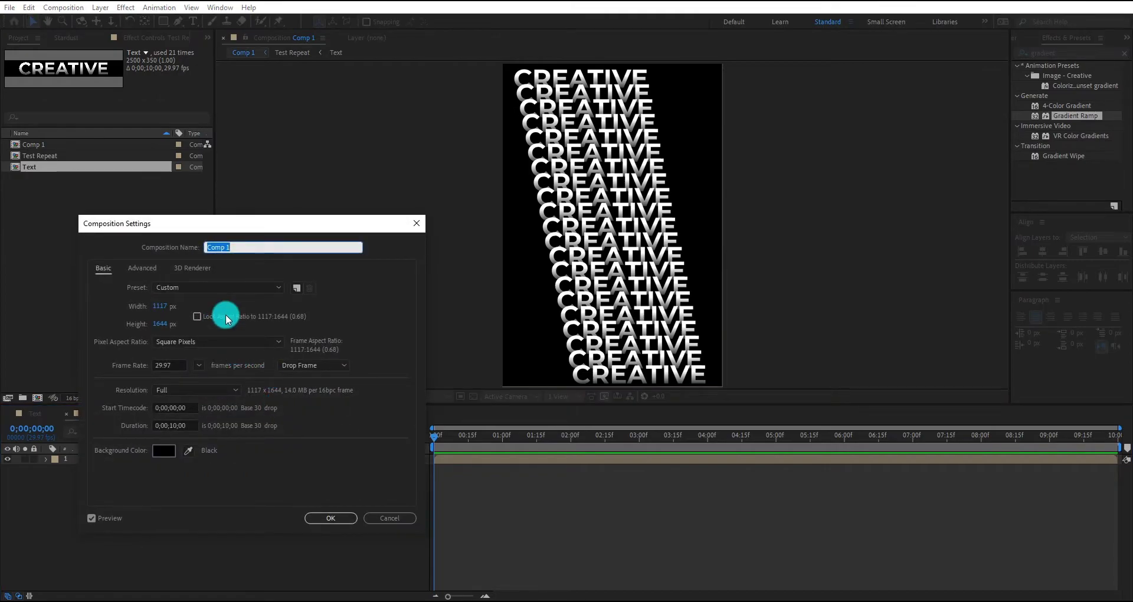
{"action": "left_click", "coordinate": [228, 288]}
{"action": "scroll", "coordinate": [239, 445], "scroll_direction": "down", "scroll_amount": 5}
{"action": "left_click", "coordinate": [223, 488]}
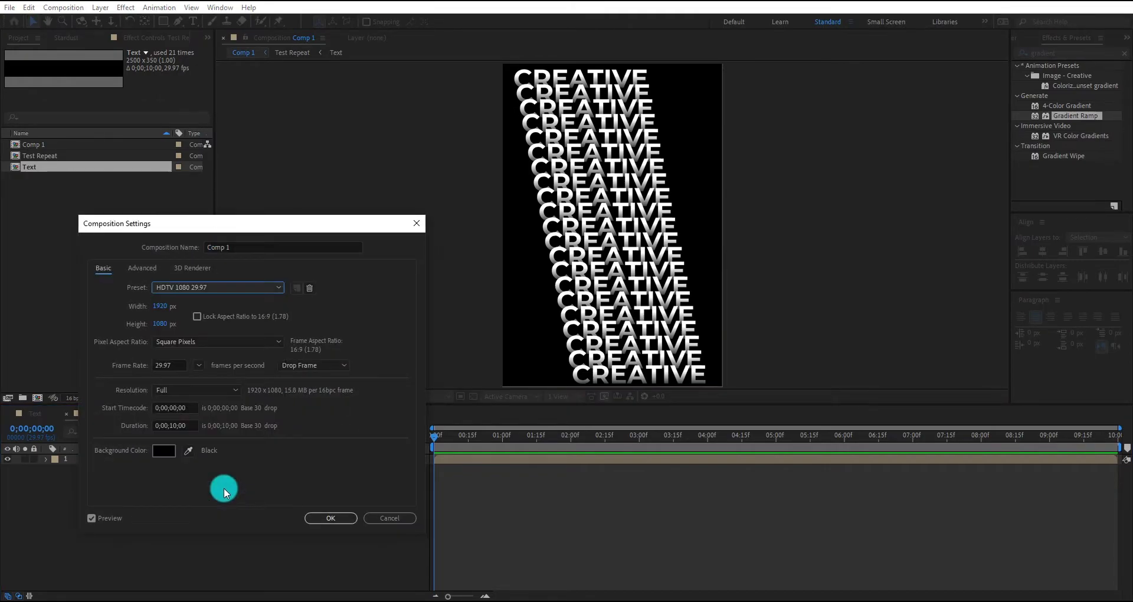
{"action": "left_click", "coordinate": [325, 518]}
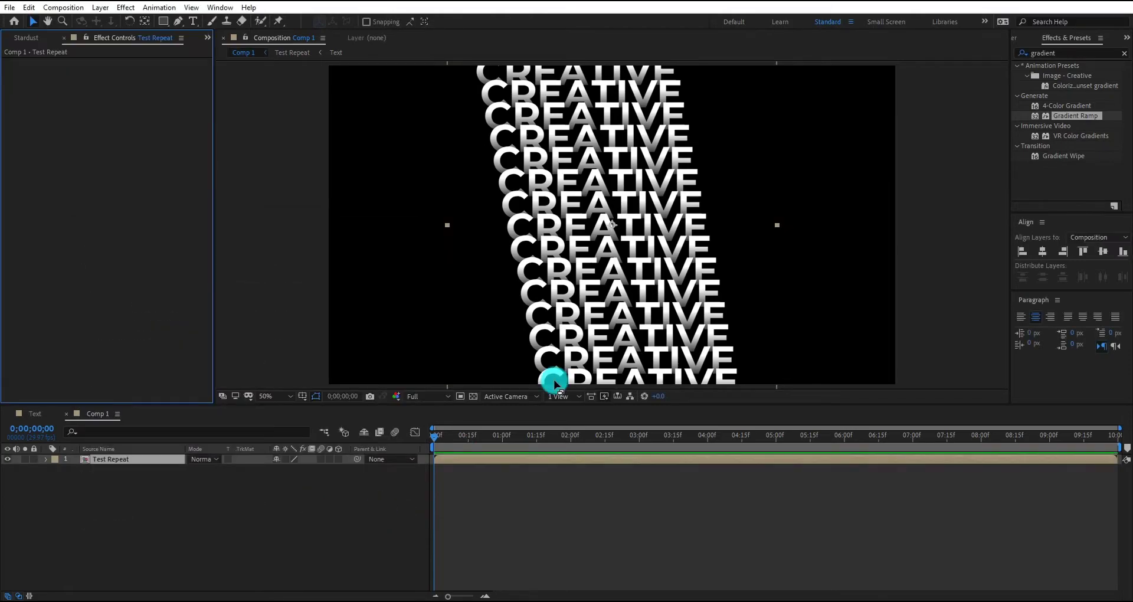
Apply the Transform effect to the Test Repeat layer
{"action": "left_click", "coordinate": [1012, 56]}
{"action": "type", "text": "t"}
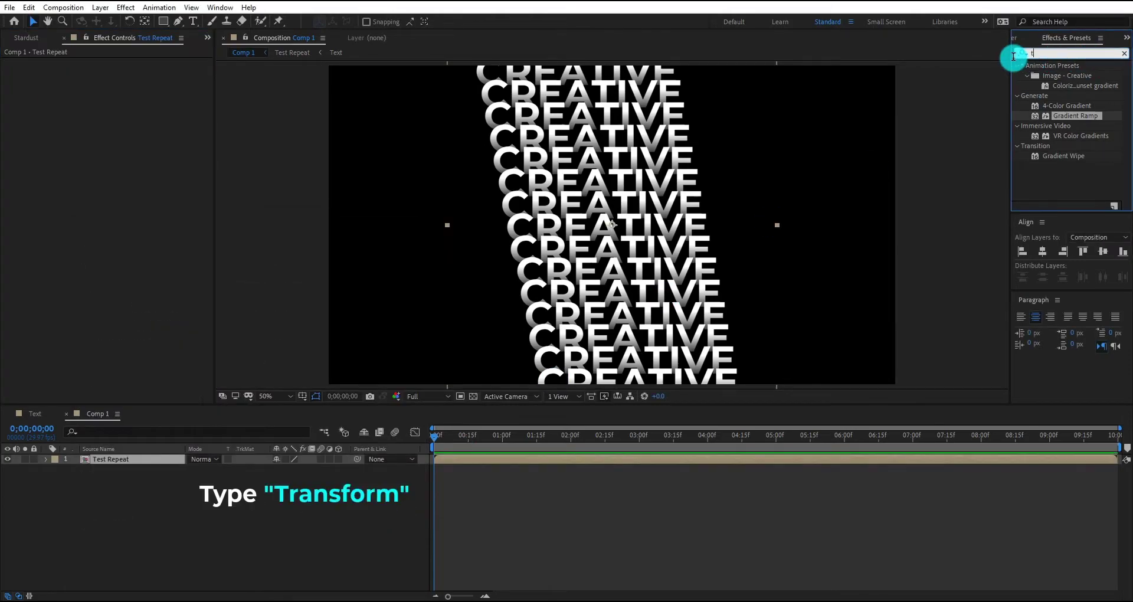
{"action": "type", "text": "ransfor"}
{"action": "left_click_drag", "start_coordinate": [1057, 75], "coordinate": [857, 338]}
Keyframe Transform Scale at 100 at 0s and about 66 at 3s, then preview
{"action": "left_click_drag", "start_coordinate": [671, 437], "coordinate": [642, 443]}
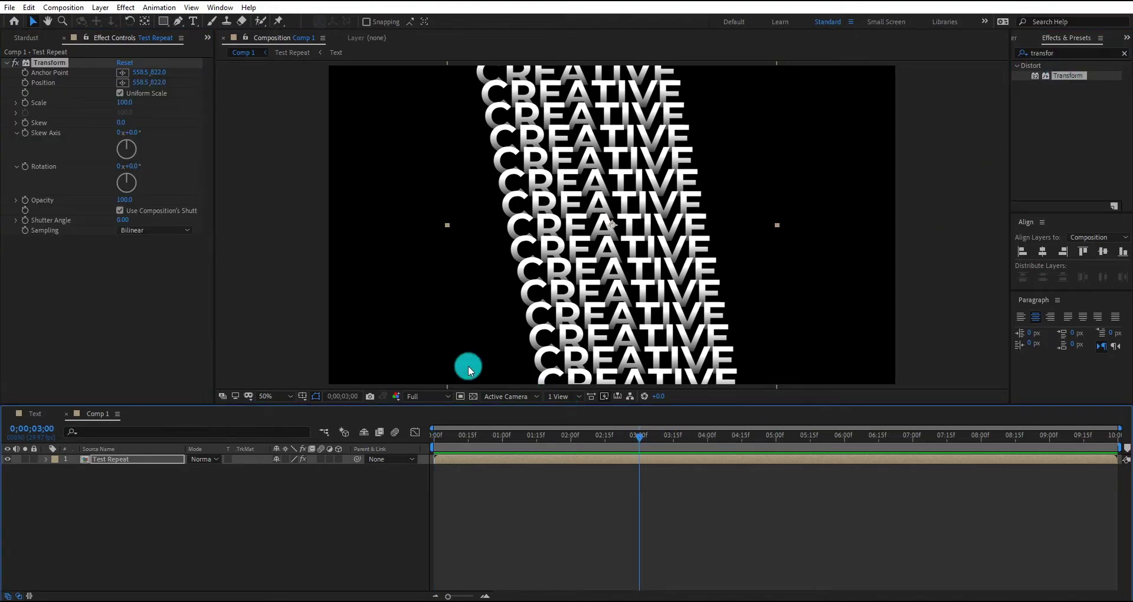
{"action": "mouse_move", "coordinate": [125, 105]}
{"action": "left_mouse_down"}
{"action": "mouse_move", "coordinate": [104, 106]}
{"action": "mouse_move", "coordinate": [126, 106]}
{"action": "left_mouse_up"}
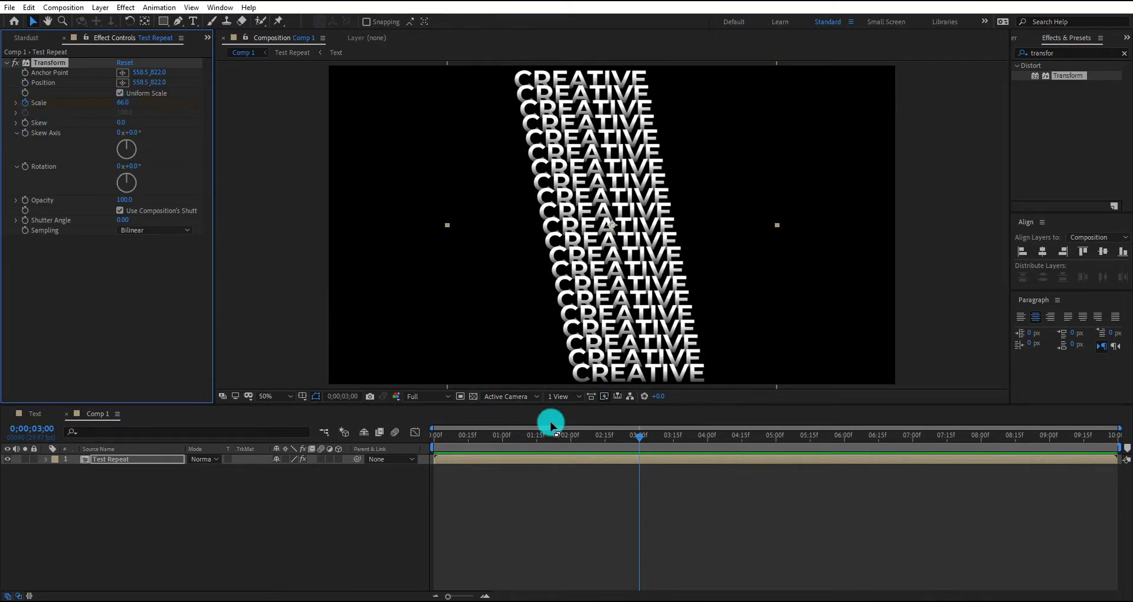
{"action": "left_click_drag", "start_coordinate": [643, 436], "coordinate": [385, 441]}
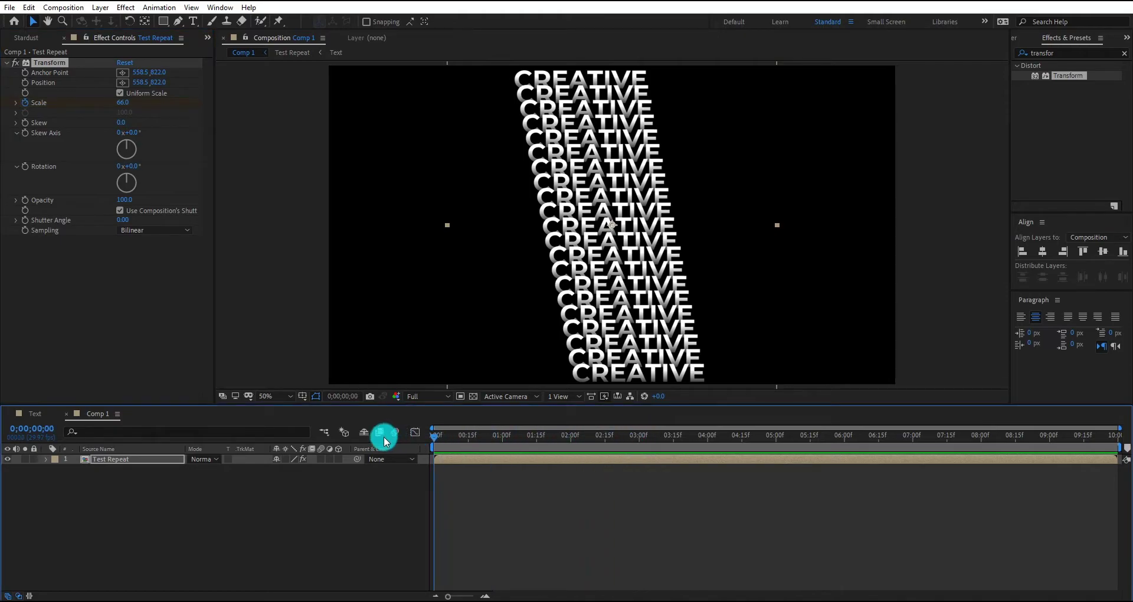
{"action": "left_click", "coordinate": [128, 104]}
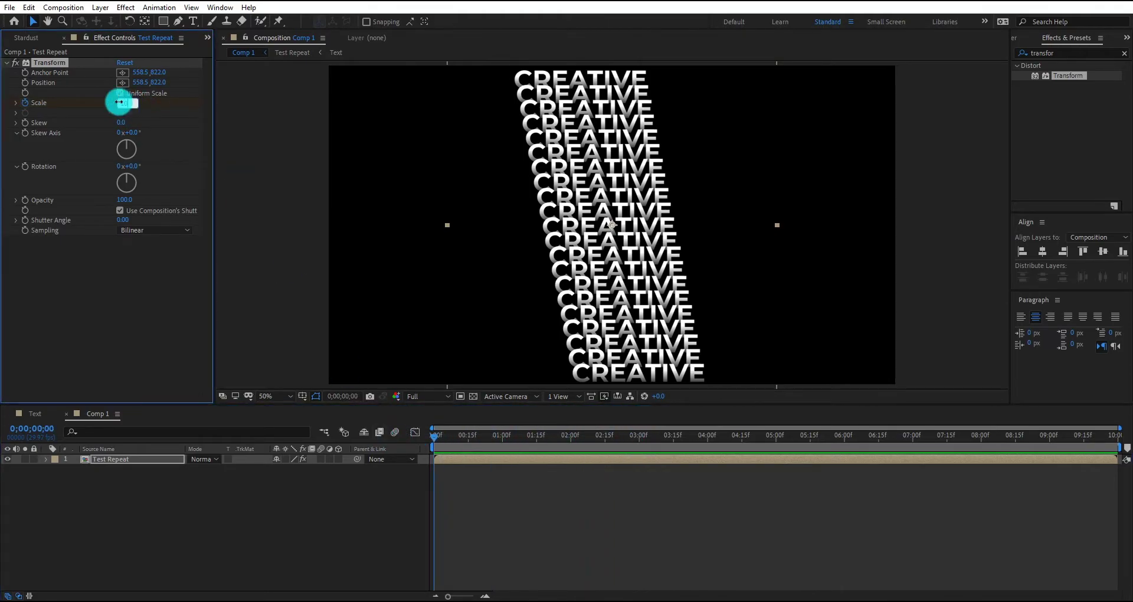
{"action": "left_click_drag", "start_coordinate": [118, 103], "coordinate": [119, 102]}
{"action": "left_click", "coordinate": [444, 444]}
{"action": "key", "text": "space"}
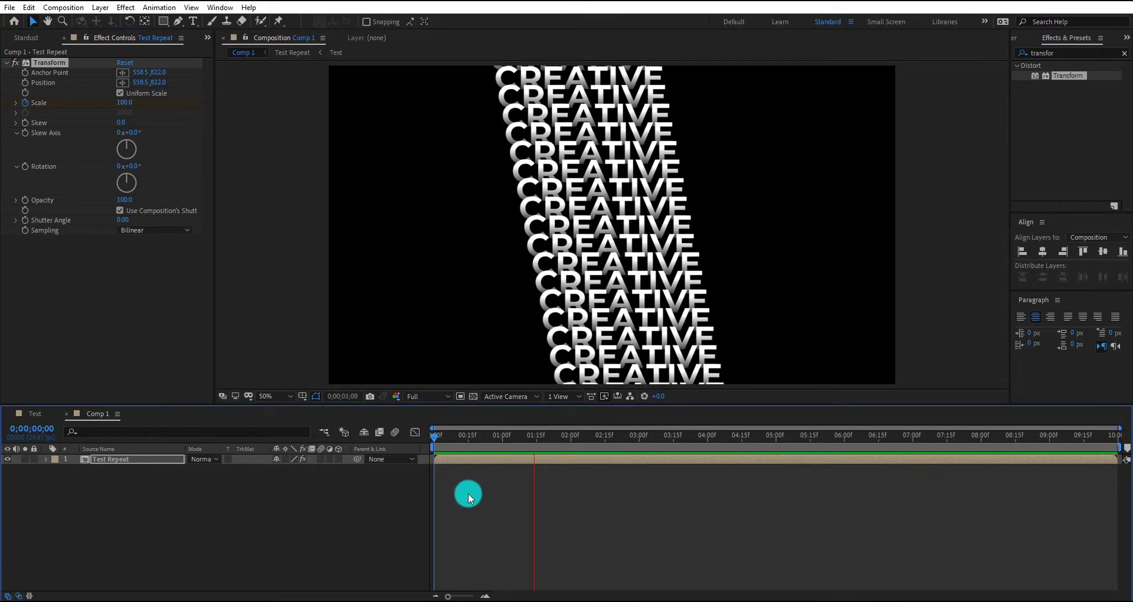
{"action": "left_click_drag", "start_coordinate": [625, 435], "coordinate": [637, 434]}
{"action": "left_click", "coordinate": [140, 462]}
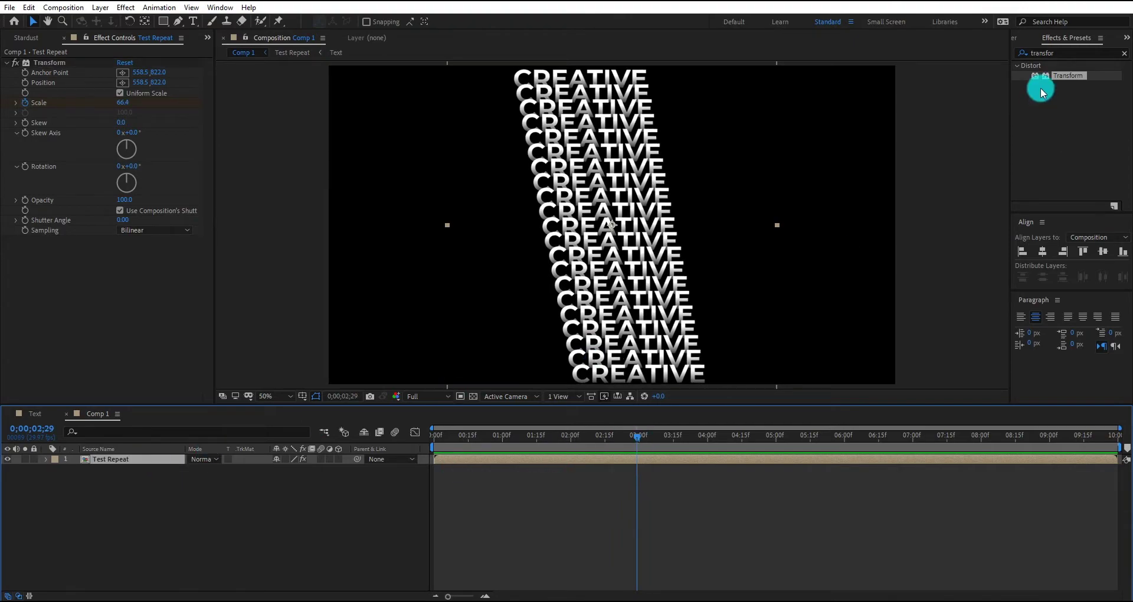
{"action": "left_click", "coordinate": [1020, 53]}
Apply CC RepeTile to Test Repeat with Expand Right and Expand Left at 850
{"action": "type", "text": "cc"}
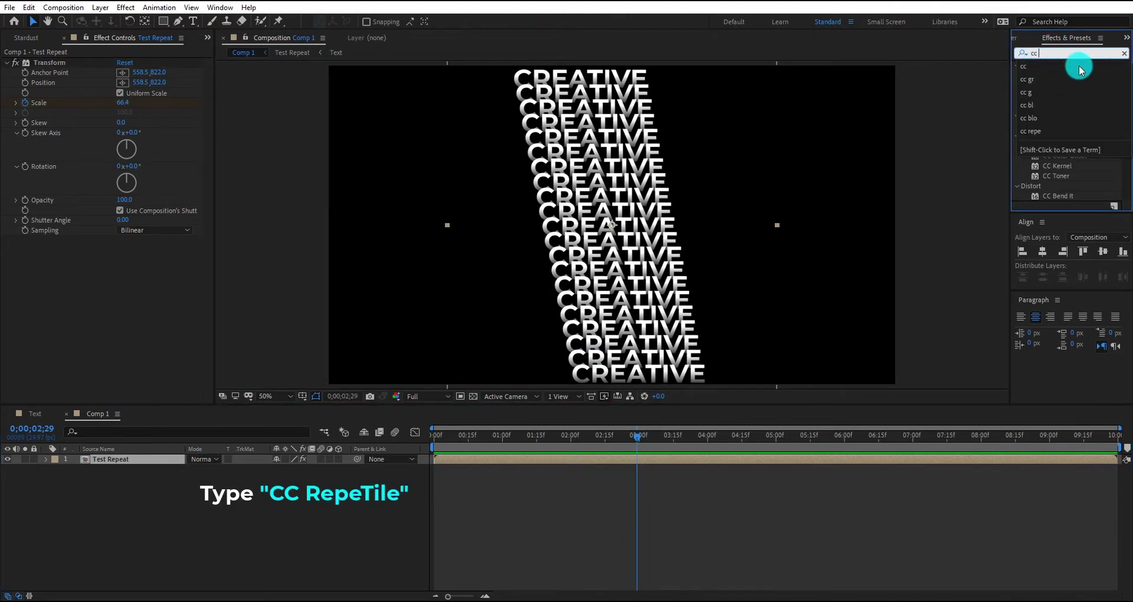
{"action": "type", "text": " re"}
{"action": "double_click", "coordinate": [1064, 74]}
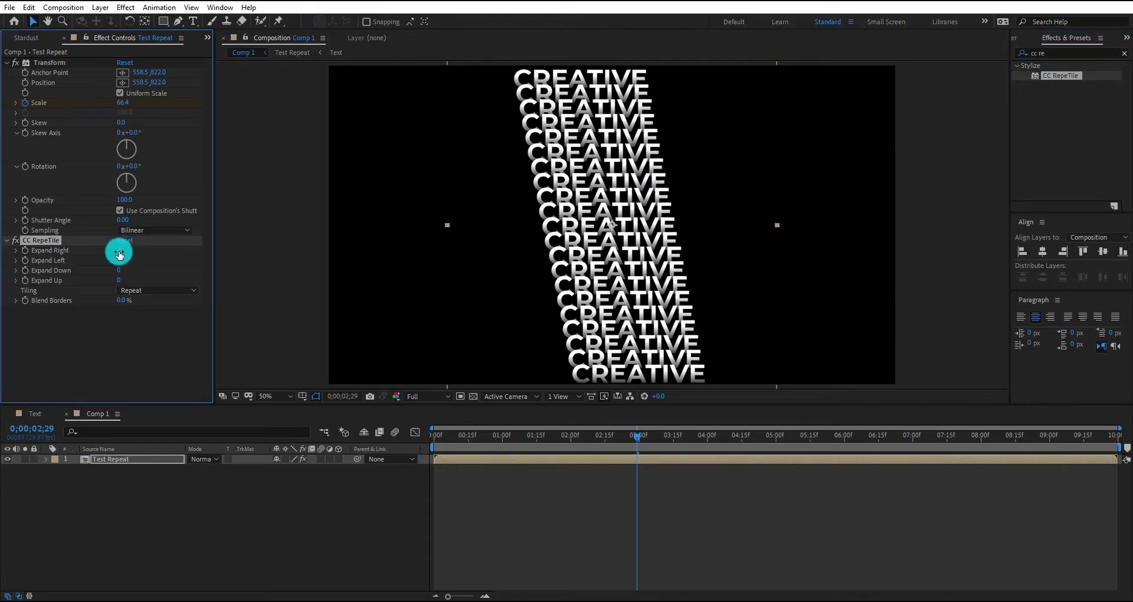
{"action": "left_click_drag", "start_coordinate": [142, 250], "coordinate": [502, 263]}
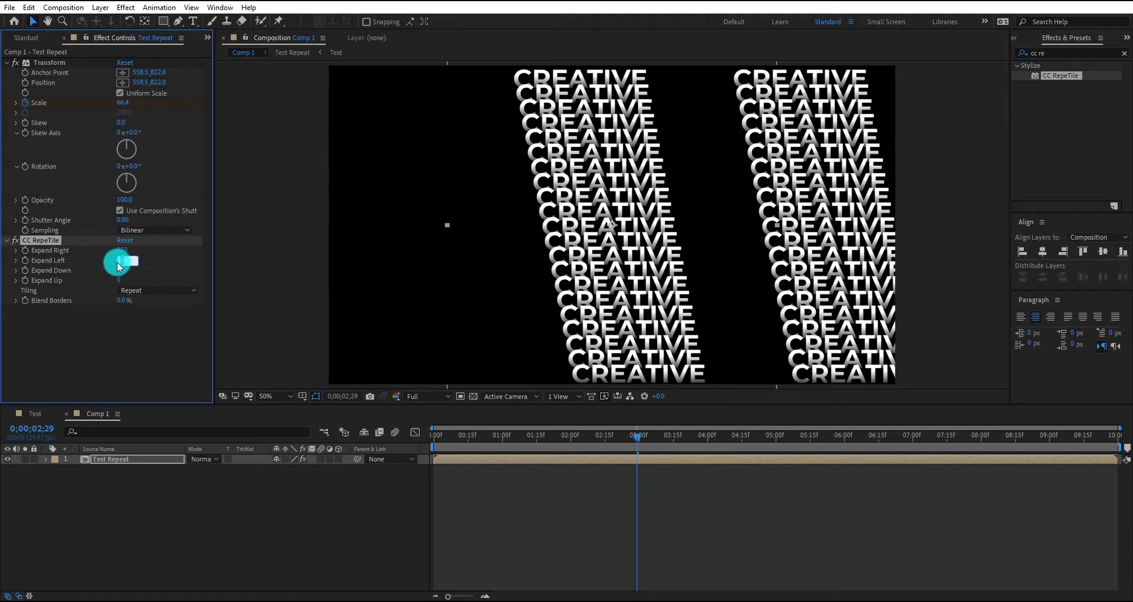
{"action": "key", "text": "Return"}
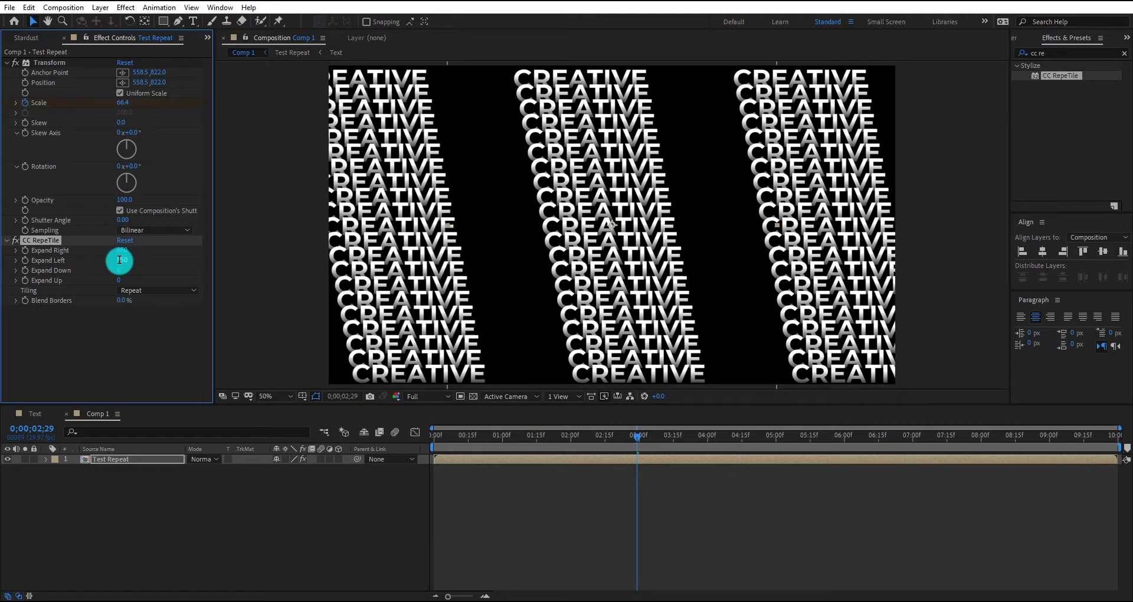
{"action": "mouse_move", "coordinate": [617, 447]}
{"action": "left_mouse_down"}
{"action": "mouse_move", "coordinate": [543, 435]}
{"action": "mouse_move", "coordinate": [639, 445]}
{"action": "mouse_move", "coordinate": [635, 434]}
{"action": "left_mouse_up"}
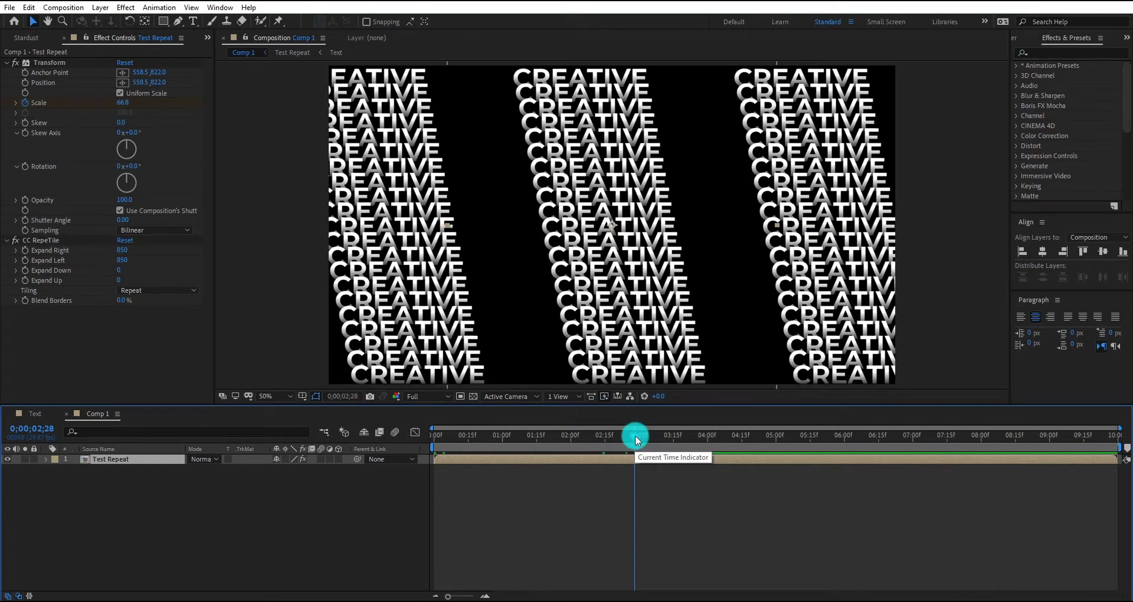
{"action": "left_click", "coordinate": [1057, 52]}
Apply Wave Warp with height 60, width 600, direction 180° and speed 0.4, then preview
{"action": "type", "text": "wa"}
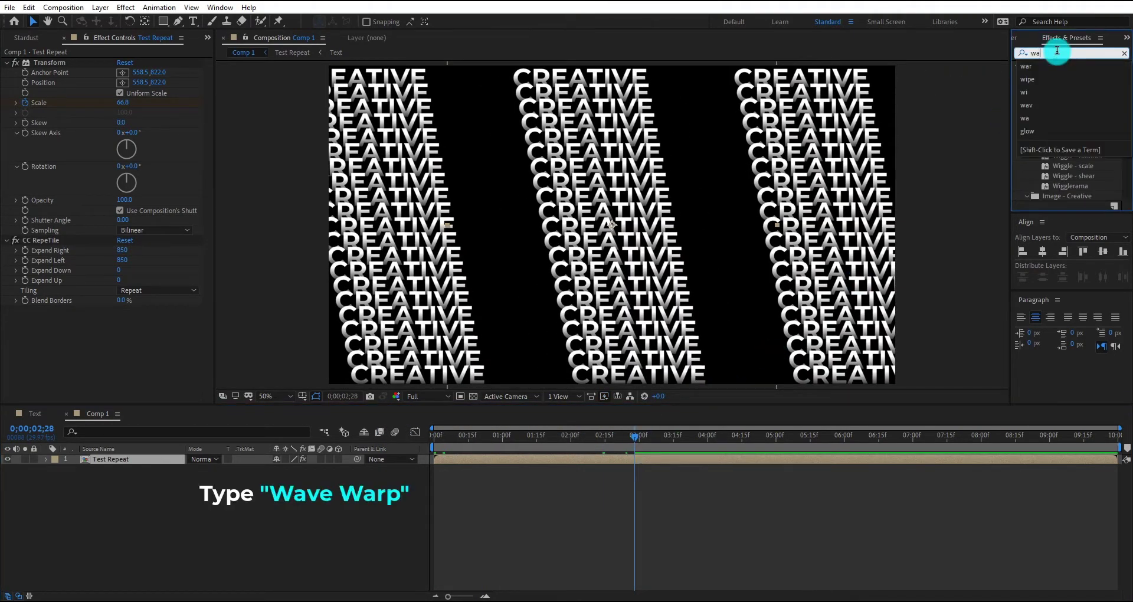
{"action": "type", "text": "ve"}
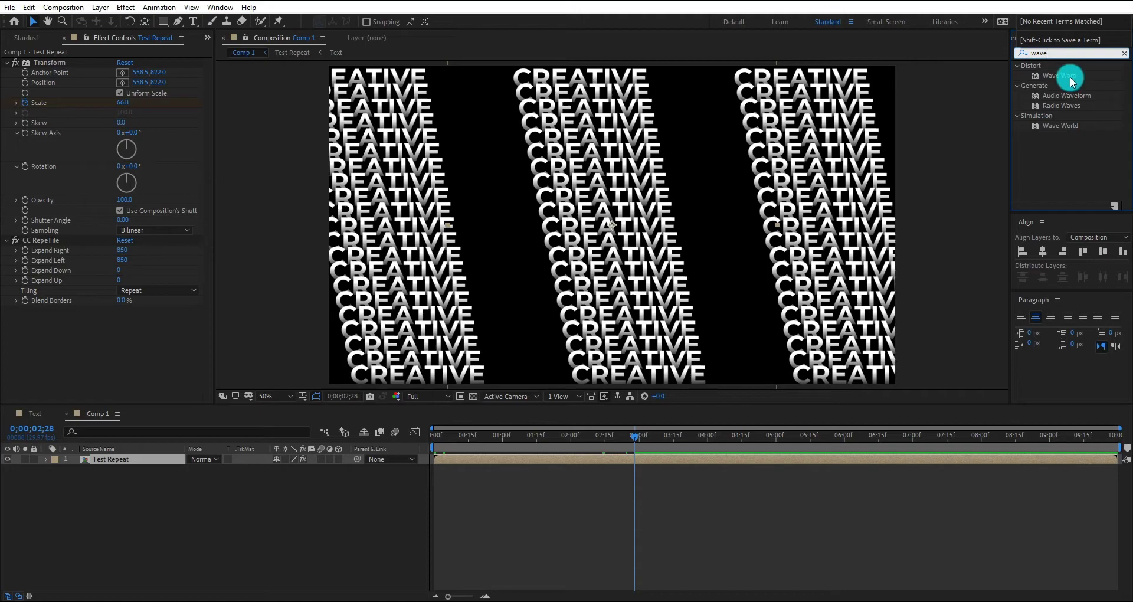
{"action": "double_click", "coordinate": [1056, 76]}
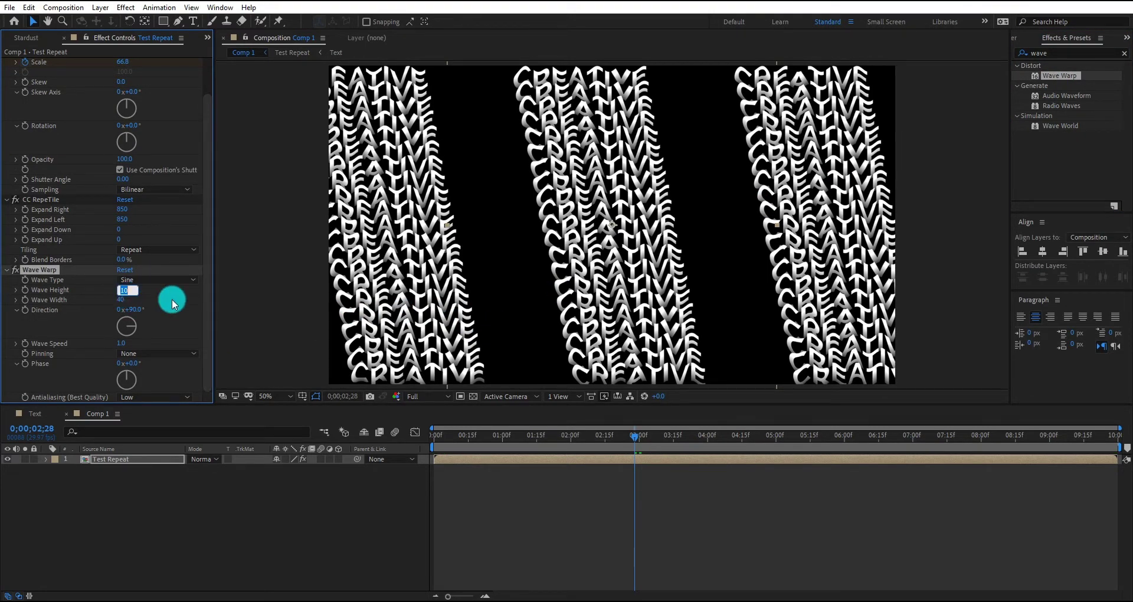
{"action": "type", "text": "60"}
{"action": "key", "text": "Return"}
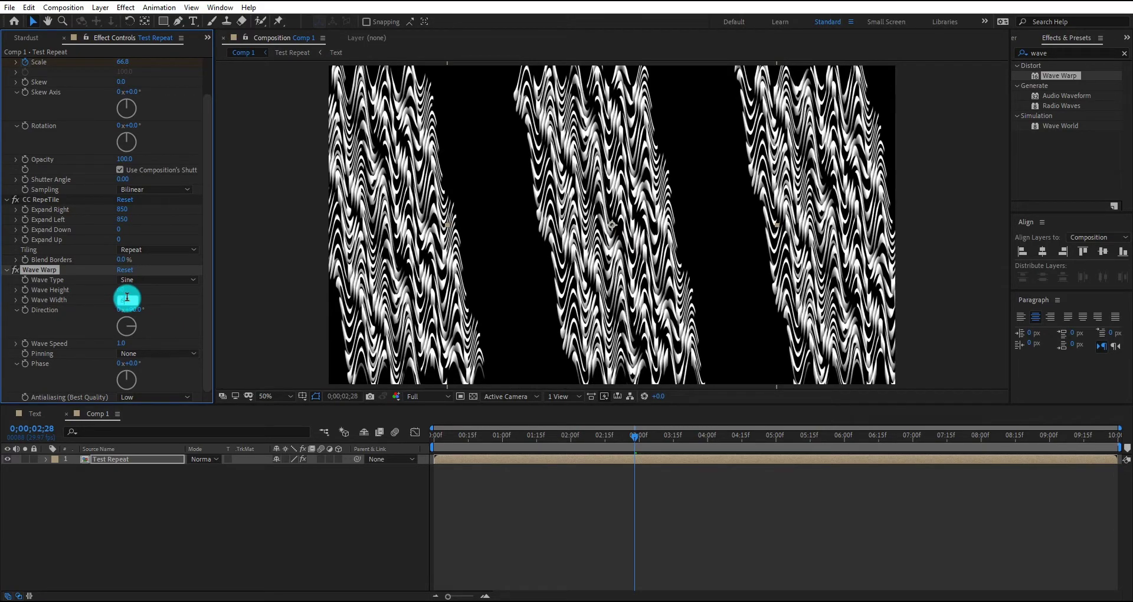
{"action": "type", "text": "600"}
{"action": "key", "text": "Return"}
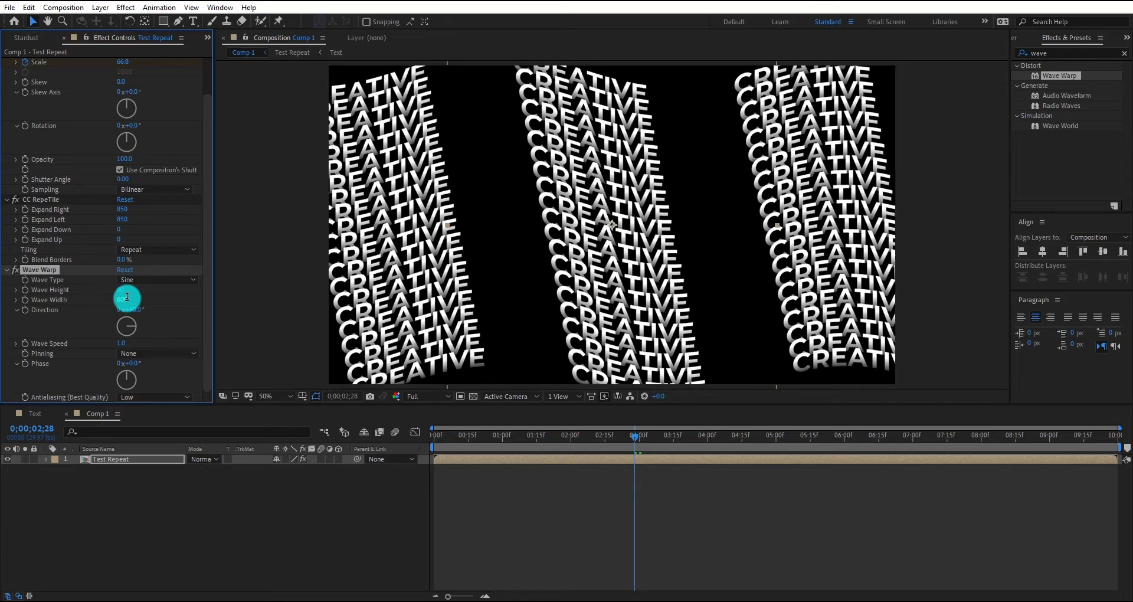
{"action": "type", "text": "180"}
{"action": "key", "text": "Return"}
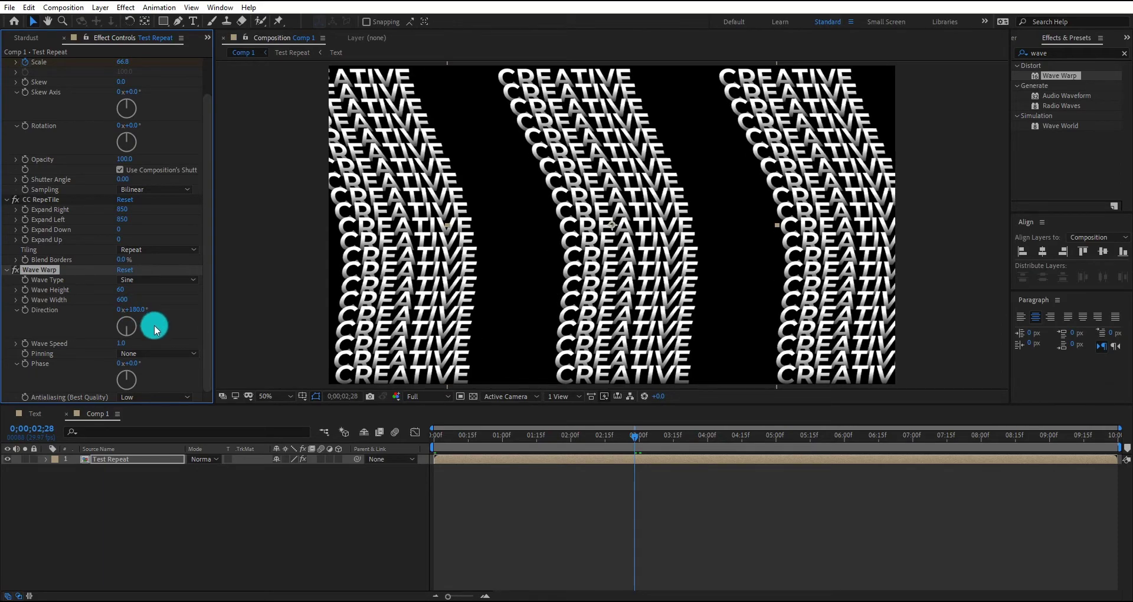
{"action": "left_click_drag", "start_coordinate": [125, 343], "coordinate": [121, 343]}
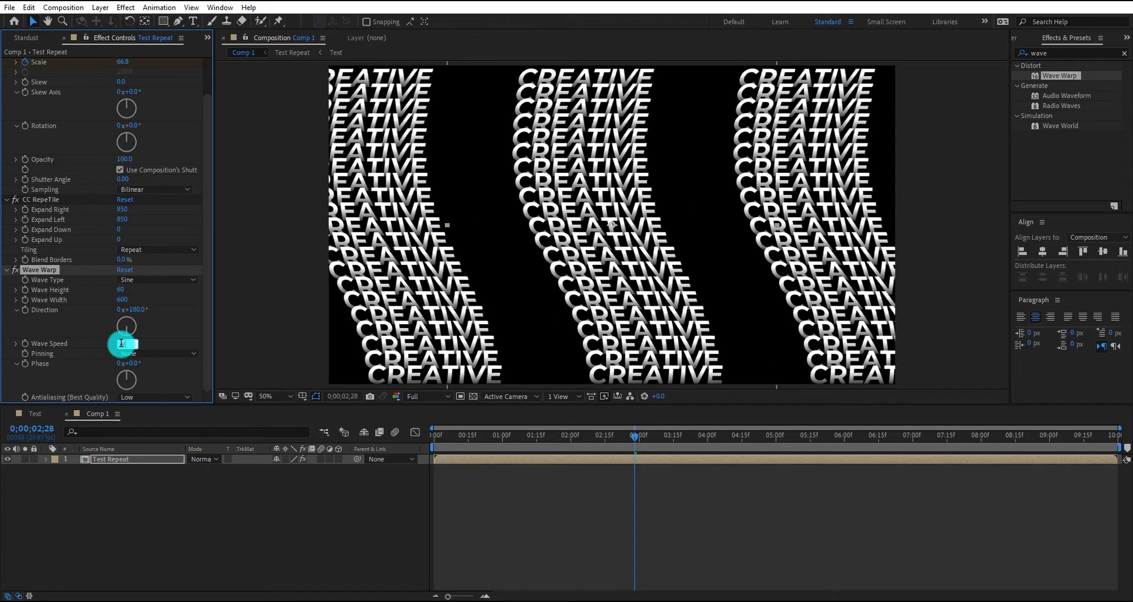
{"action": "left_click_drag", "start_coordinate": [614, 438], "coordinate": [892, 448]}
{"action": "key", "text": "space"}
Reveal and copy the Test Repeat layer's Scale keyframes
{"action": "left_click", "coordinate": [124, 459]}
{"action": "key", "text": "u"}
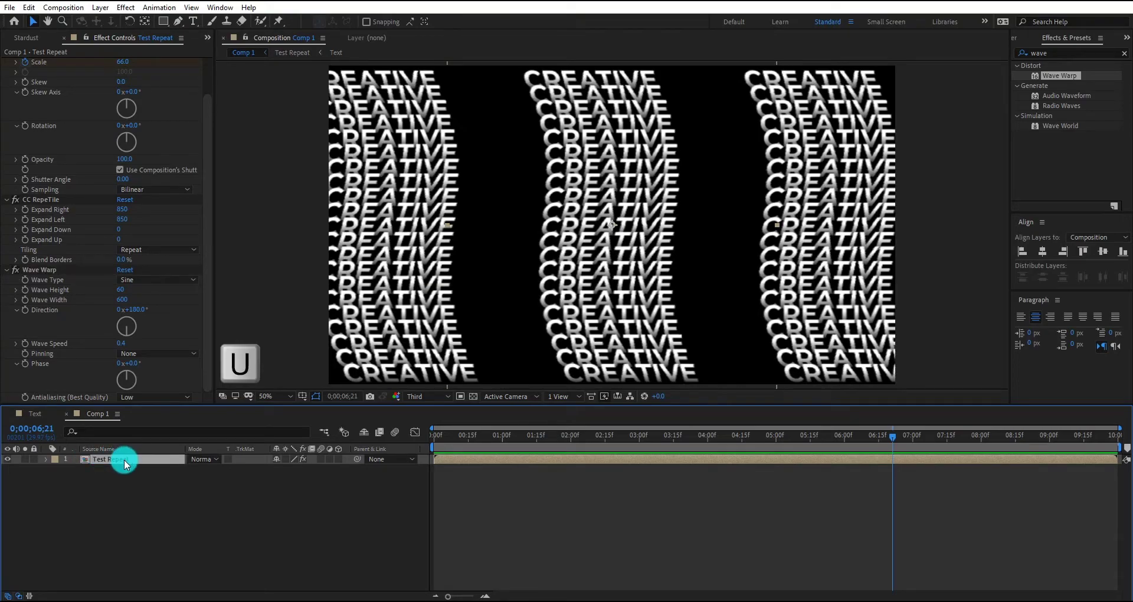
{"action": "left_click_drag", "start_coordinate": [663, 495], "coordinate": [421, 479]}
{"action": "key", "text": "ctrl+c"}
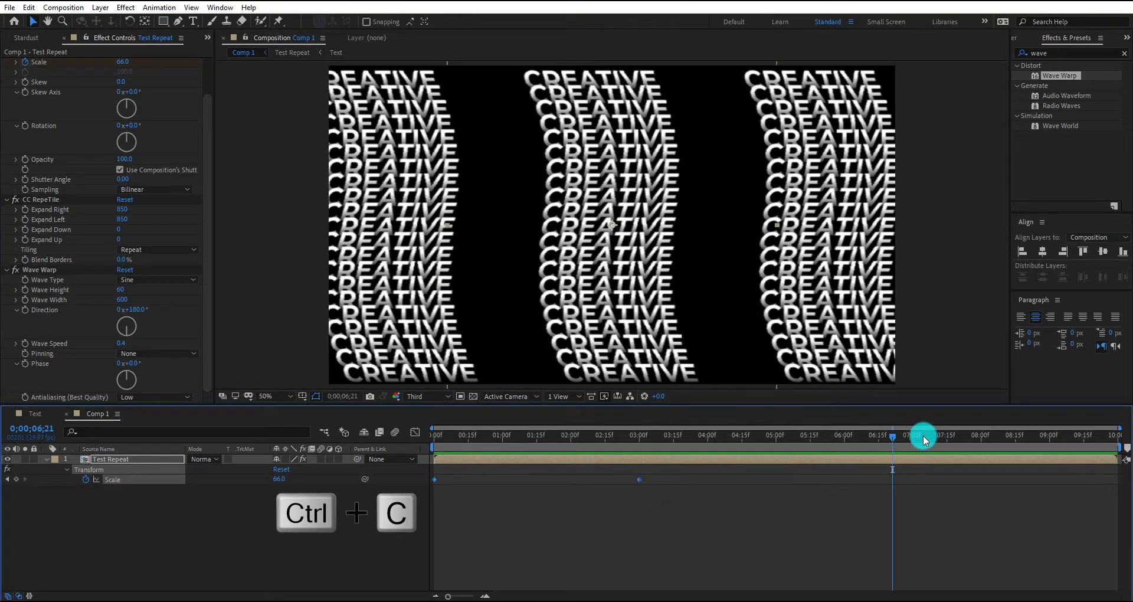
Paste the Scale keyframes at 0;00;05;29, shift them later, and time-reverse them
{"action": "left_click_drag", "start_coordinate": [877, 437], "coordinate": [842, 441]}
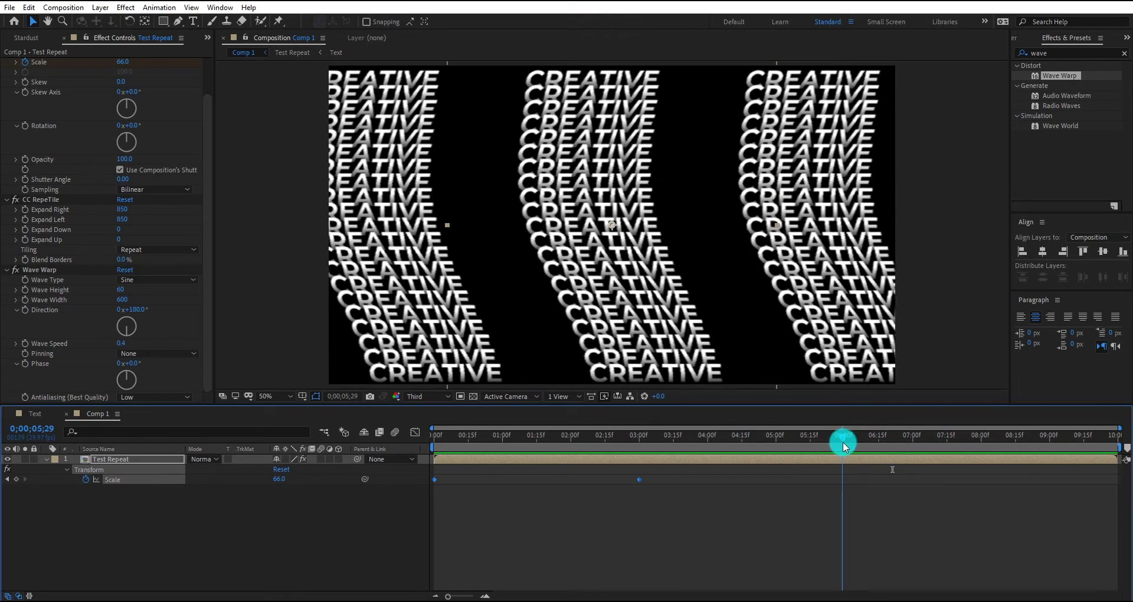
{"action": "key", "text": "ctrl+v"}
{"action": "left_click_drag", "start_coordinate": [1046, 479], "coordinate": [1099, 480]}
{"action": "right_click", "coordinate": [1098, 479]}
{"action": "mouse_move", "coordinate": [1095, 475]}
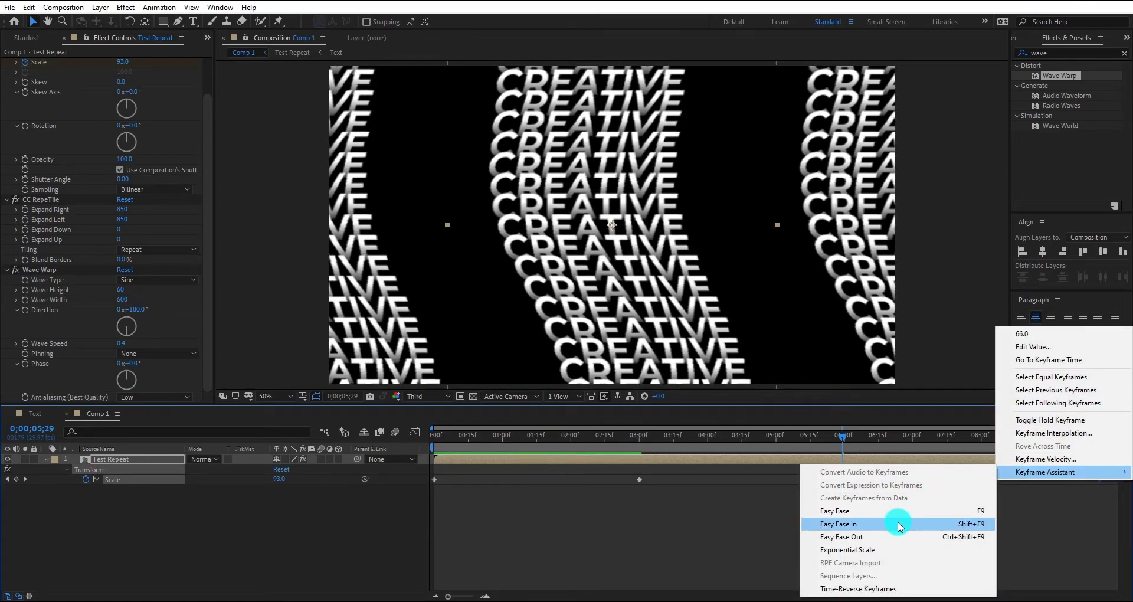
{"action": "left_click", "coordinate": [891, 595]}
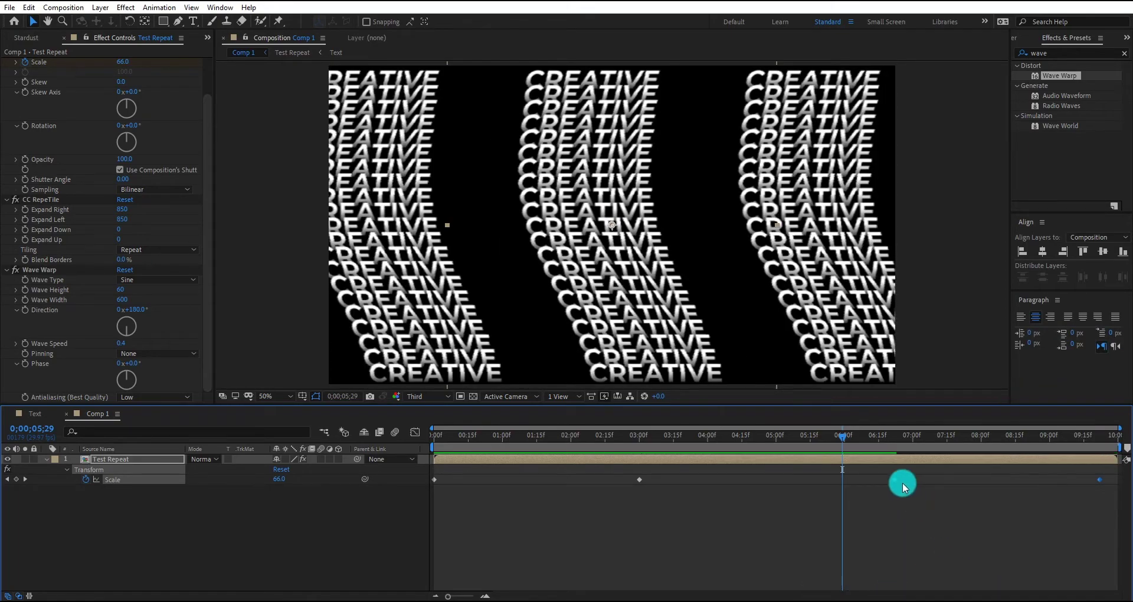
{"action": "left_click_drag", "start_coordinate": [852, 441], "coordinate": [392, 461]}
Play the finished wavy CREATIVE animation from the start, then stop playback
{"action": "key", "text": "space"}
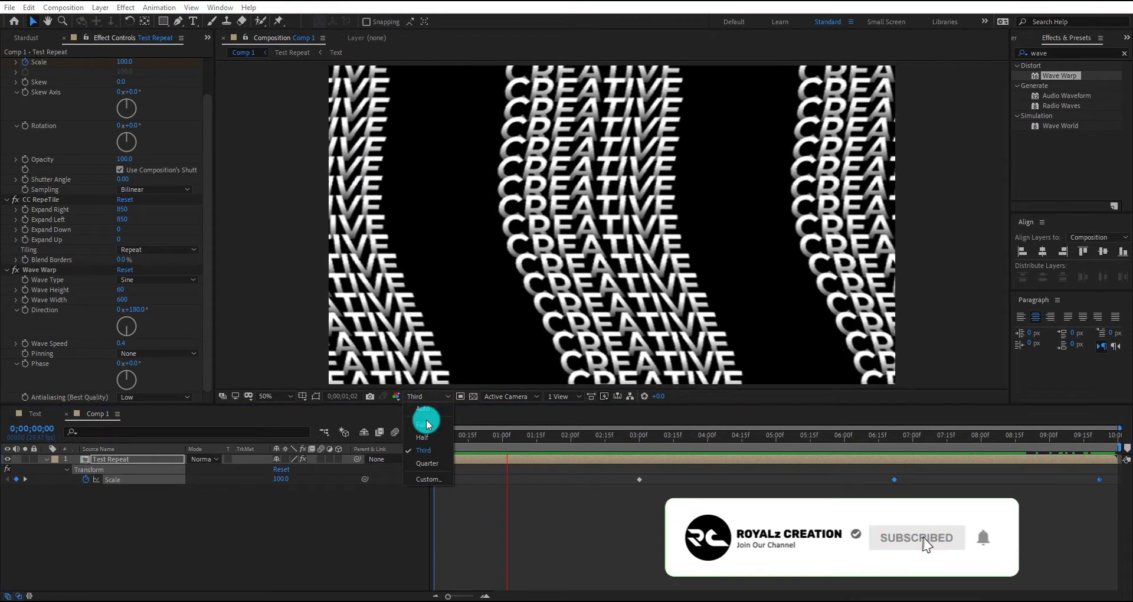
{"action": "key", "text": "space"}
{"action": "key", "text": "space"}
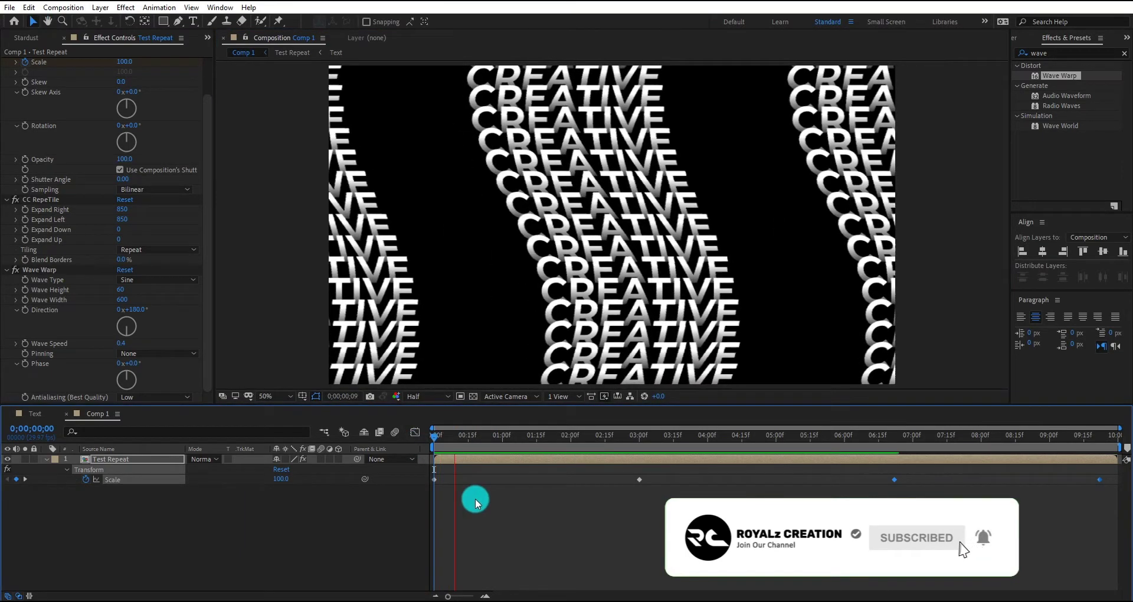